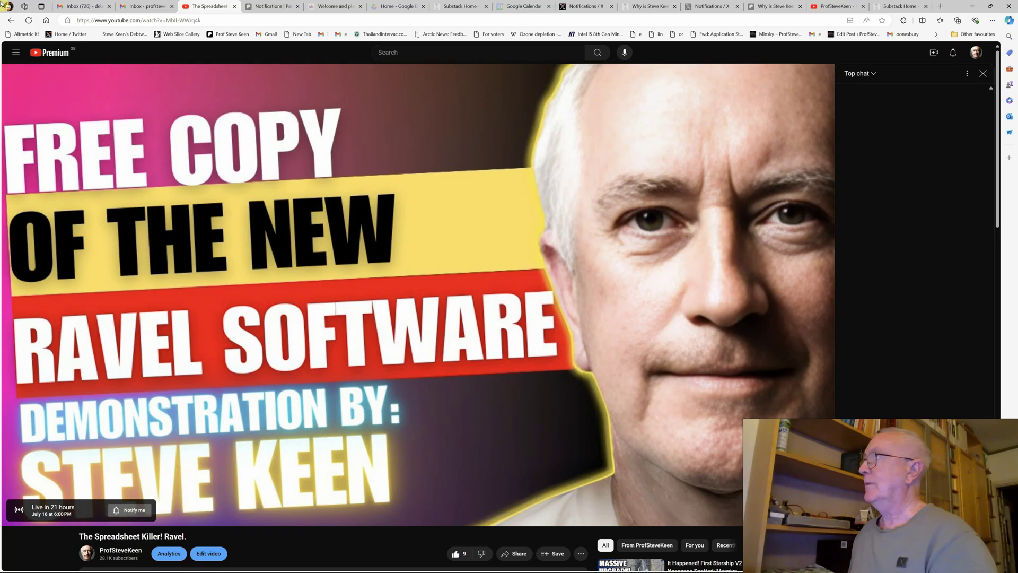
- Minimize the YouTube window to reveal the BIS Data Portal home page
click(970, 6)
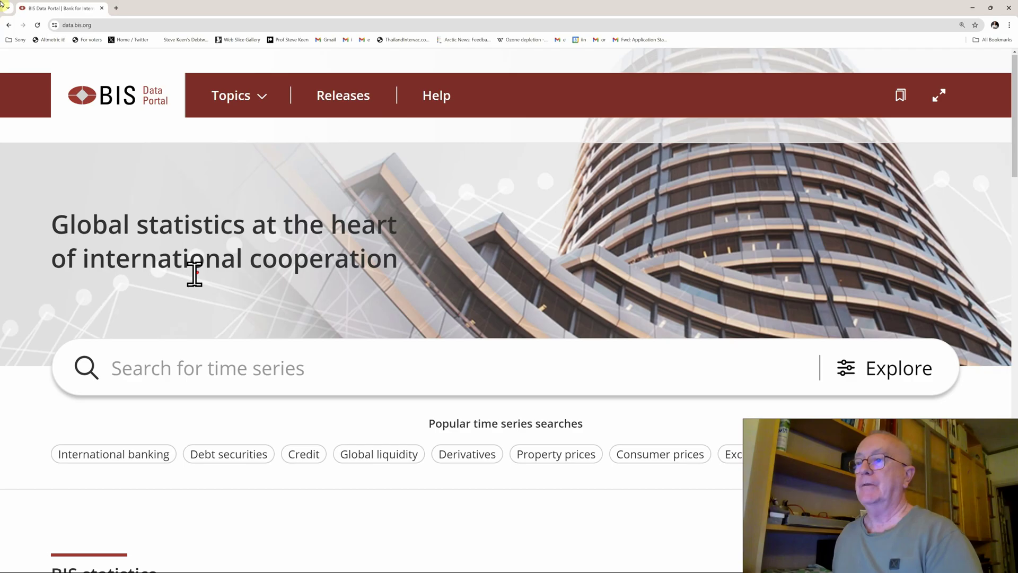
- Open the Consumer prices topic and its data view
scroll(195, 276, down, 5)
scroll(195, 276, down, 6)
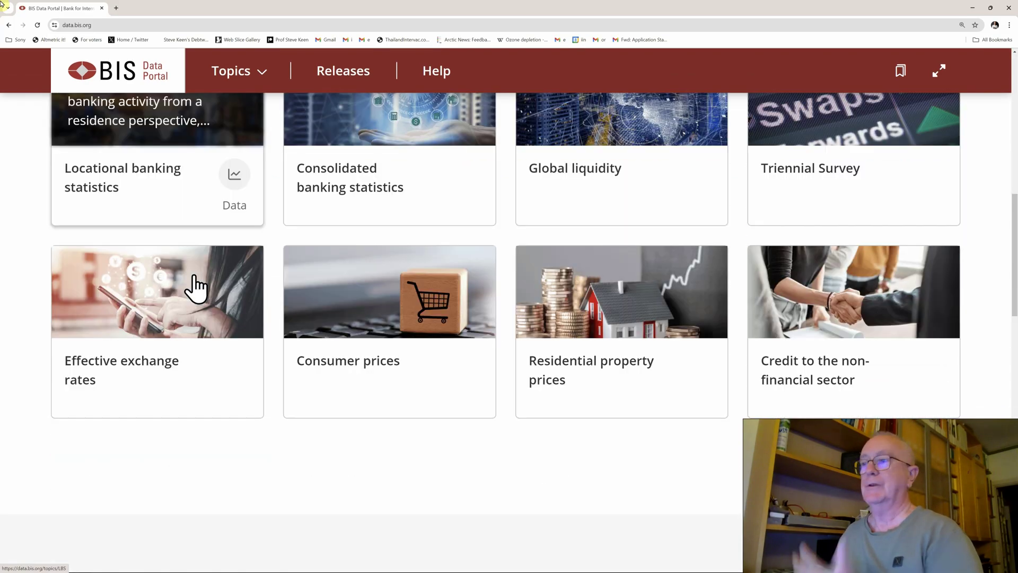
mouse_move(393, 336)
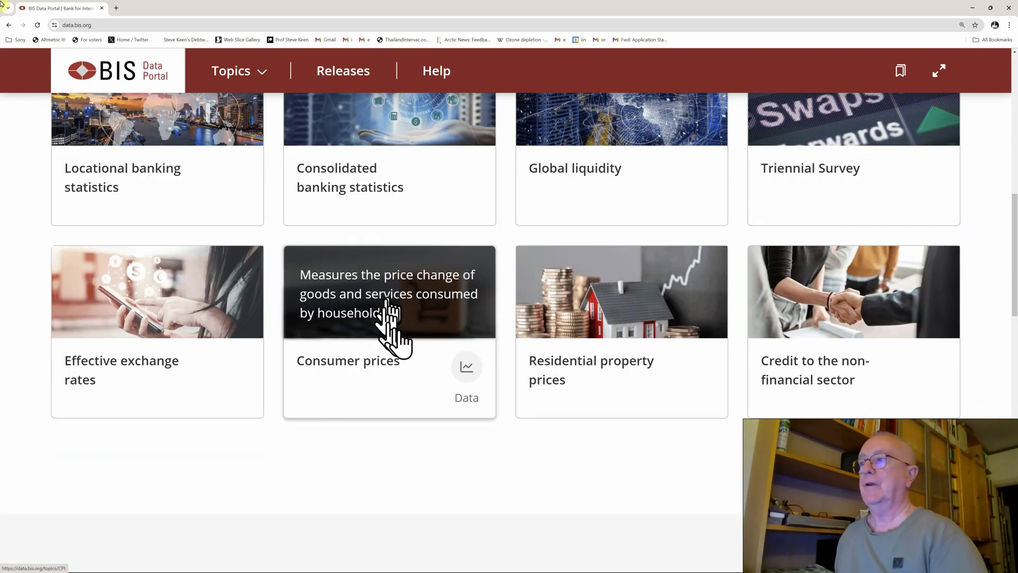
click(416, 404)
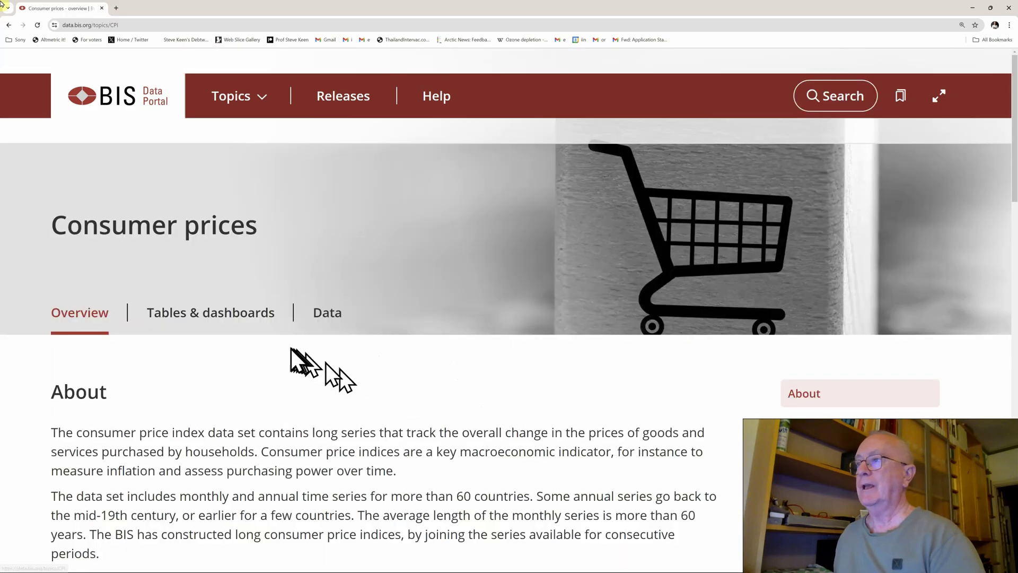
click(322, 319)
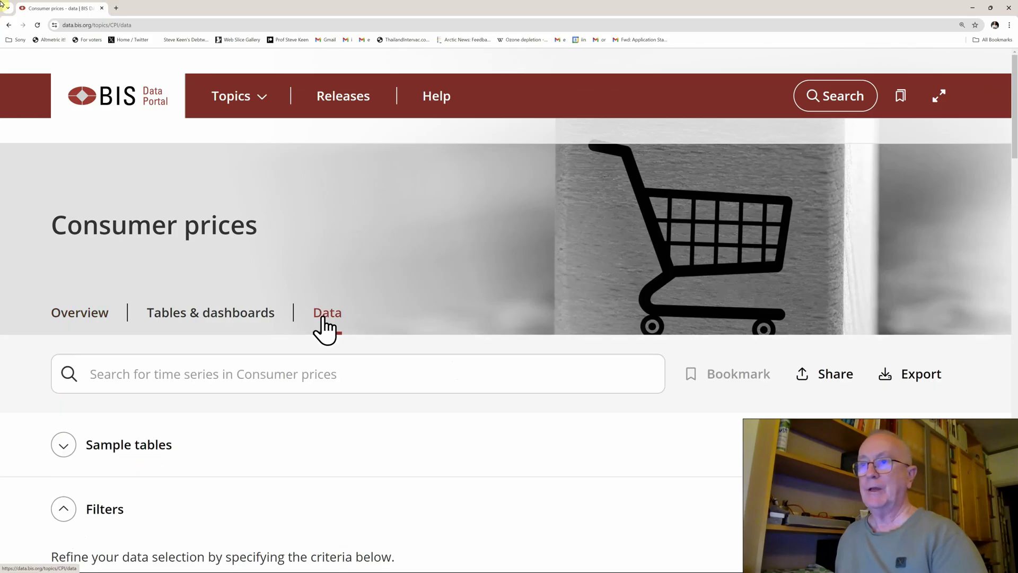
- Go to the Consumer prices Tables & dashboards page and scroll to the Dashboards list
scroll(541, 374, down, 3)
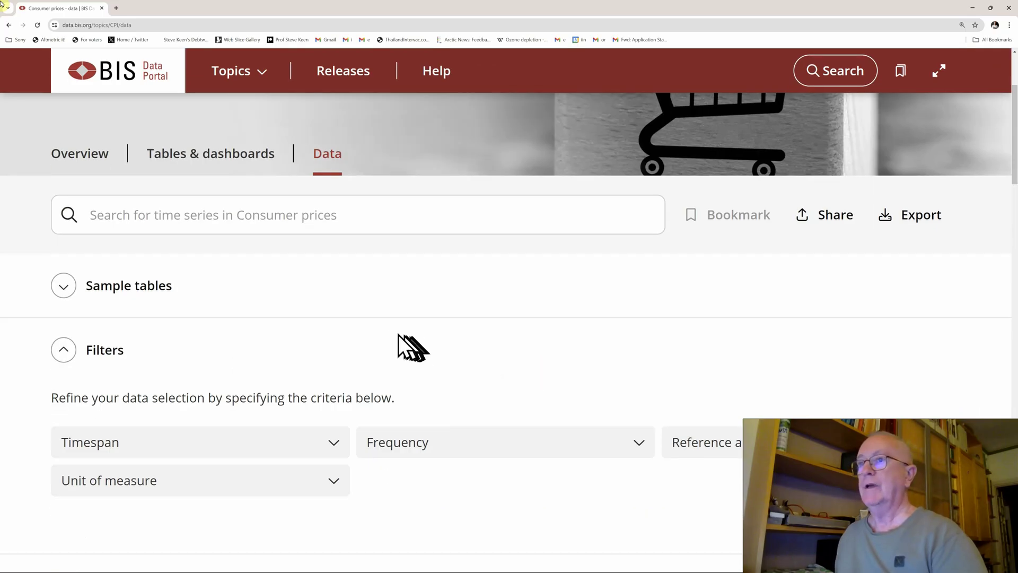
scroll(387, 344, down, 2)
scroll(387, 334, down, 5)
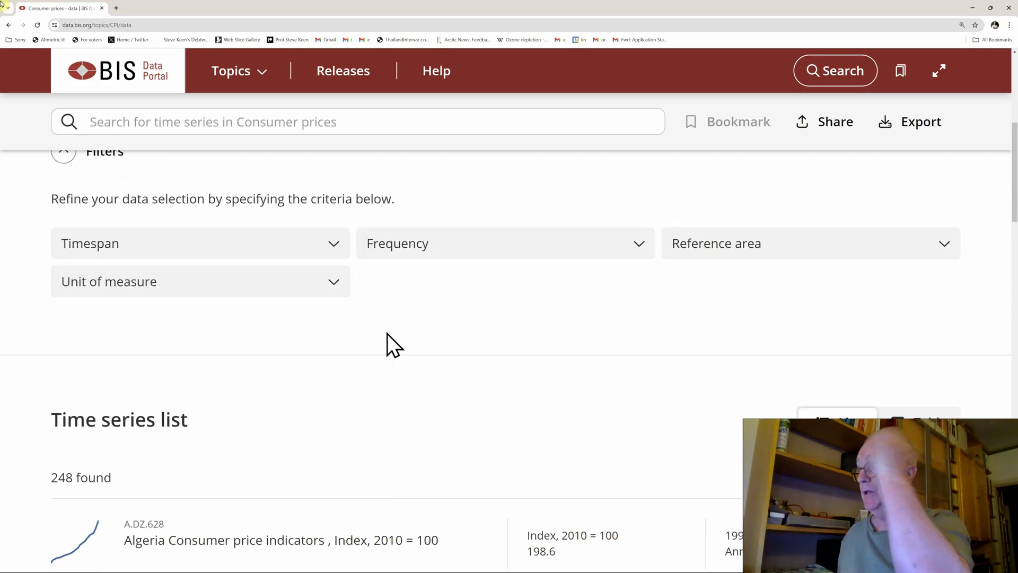
scroll(387, 333, up, 8)
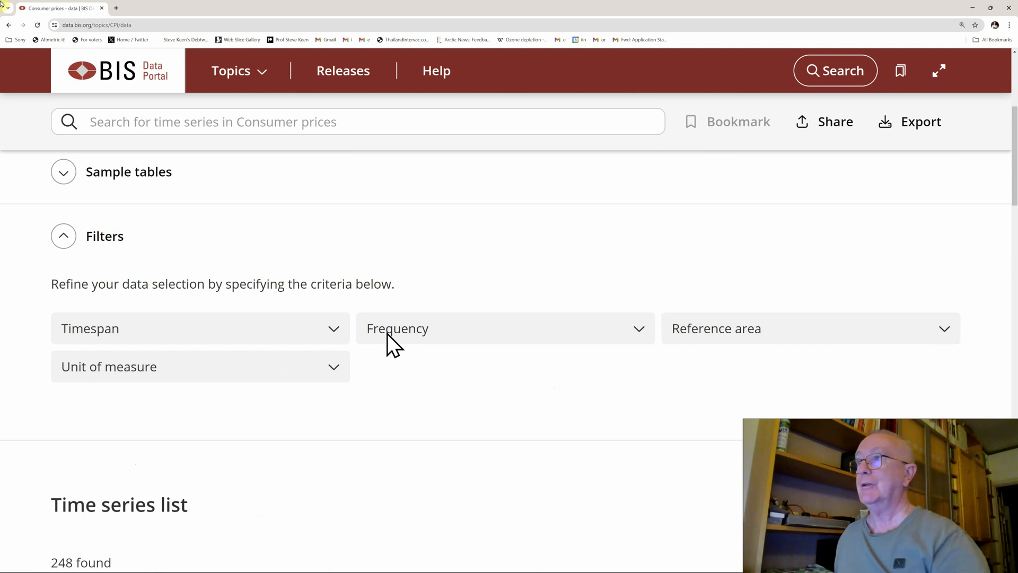
click(146, 263)
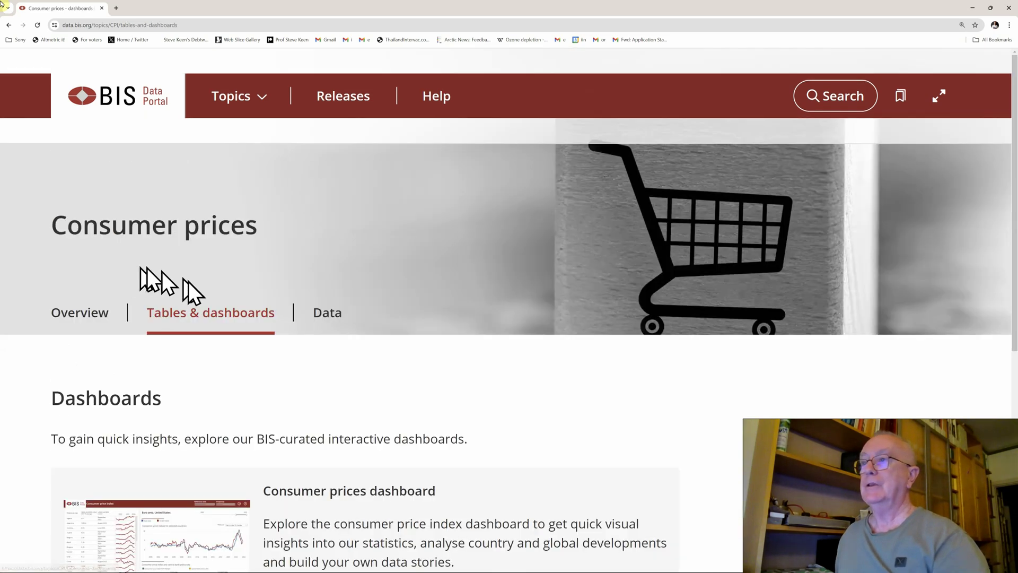
scroll(302, 305, down, 3)
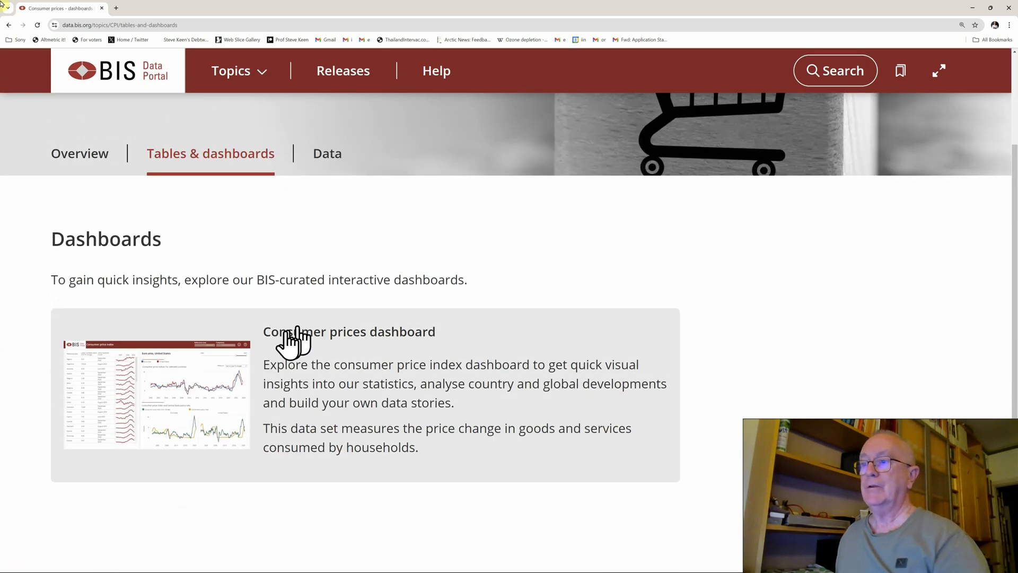
- Launch the Consumer prices dashboard, show Algeria's year-on-year CPI changes, then start switching to Excel
click(293, 345)
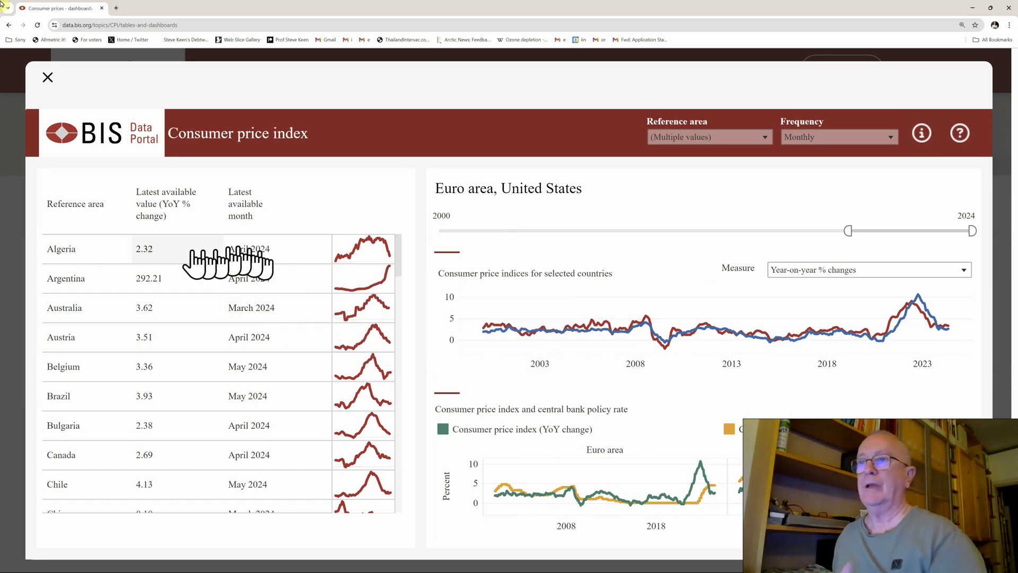
click(99, 255)
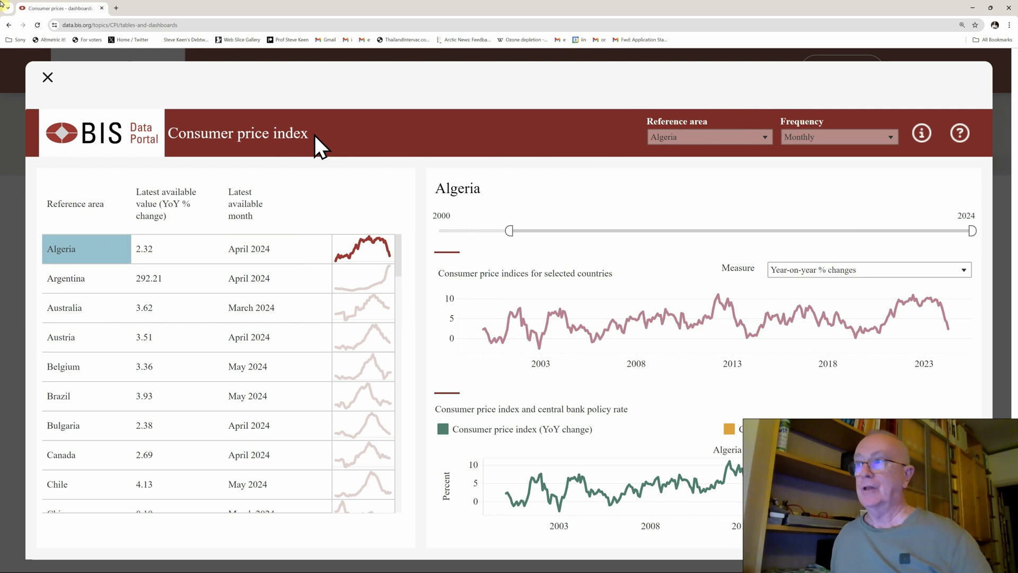
key(alt+Tab)
key(alt+Tab)
key(alt+Tab)
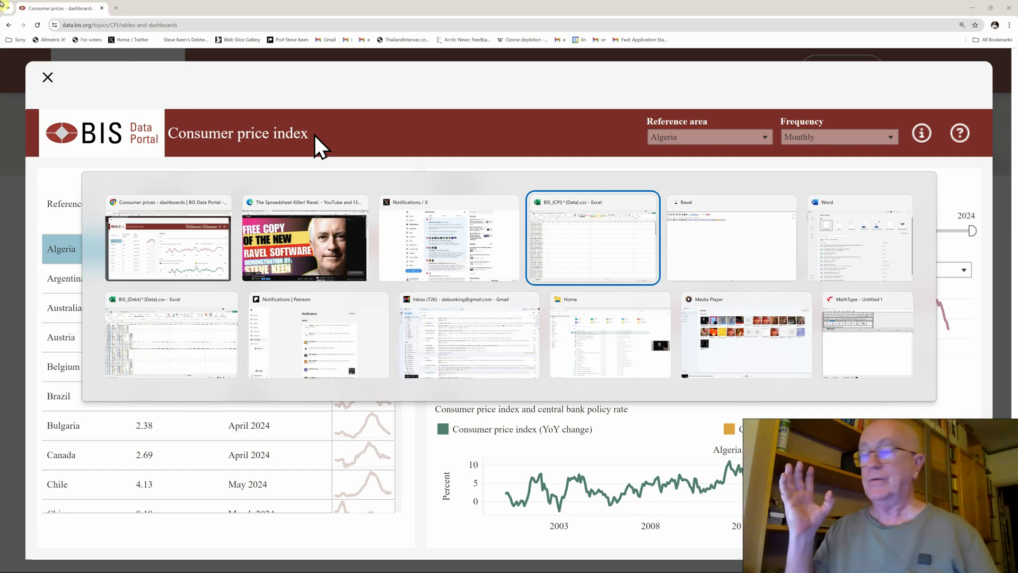
- Bring the BIS_(CPI)^(Data).csv workbook forward and check its Frequency, Country, Unit headers and 1661 column
key(Return)
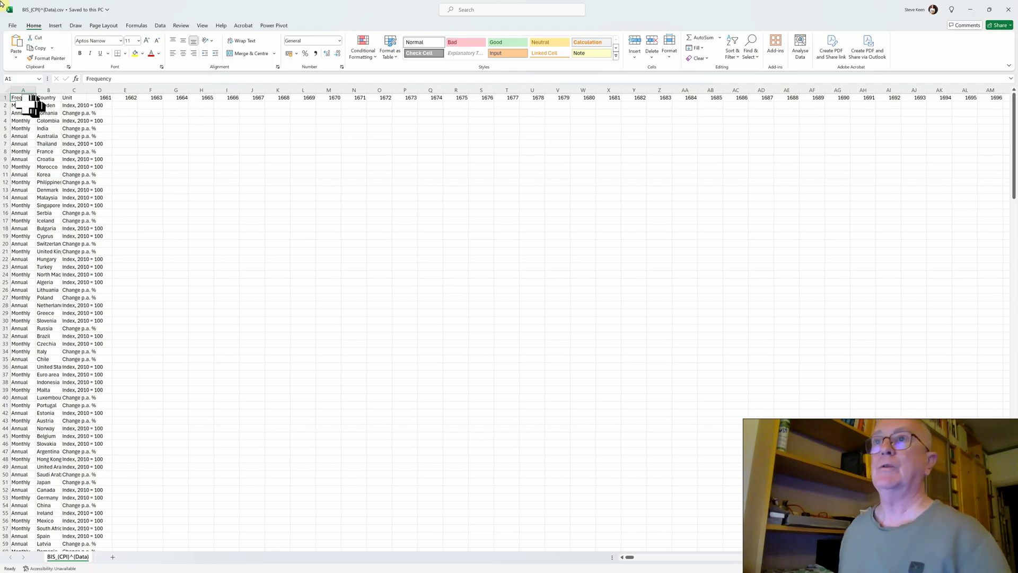
click(23, 82)
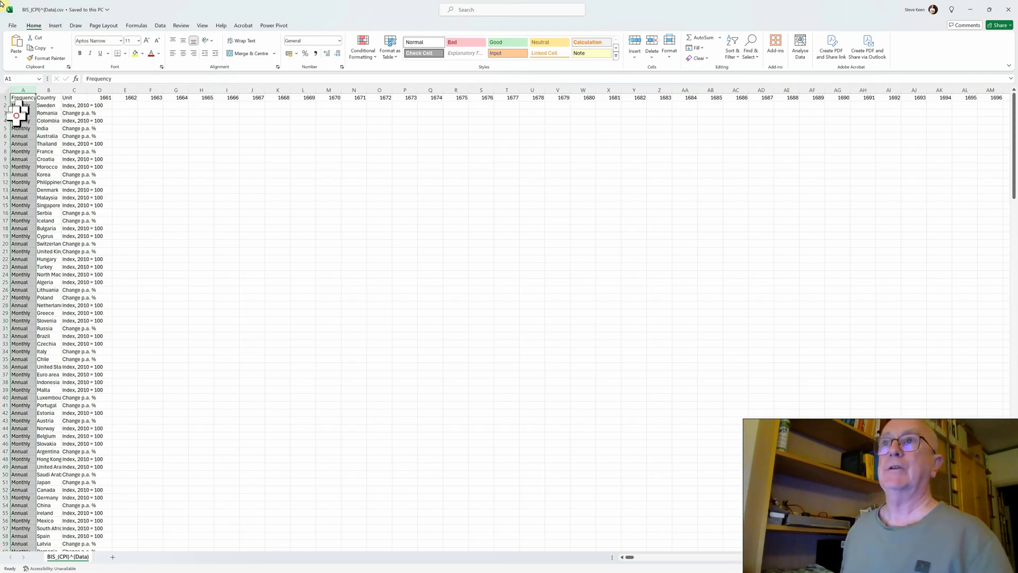
click(20, 113)
click(48, 98)
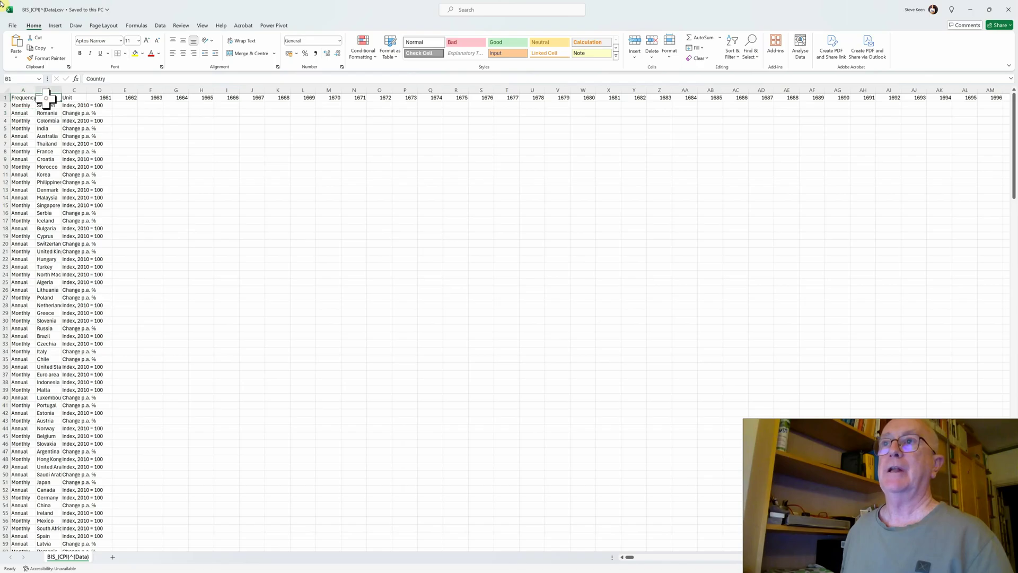
click(72, 106)
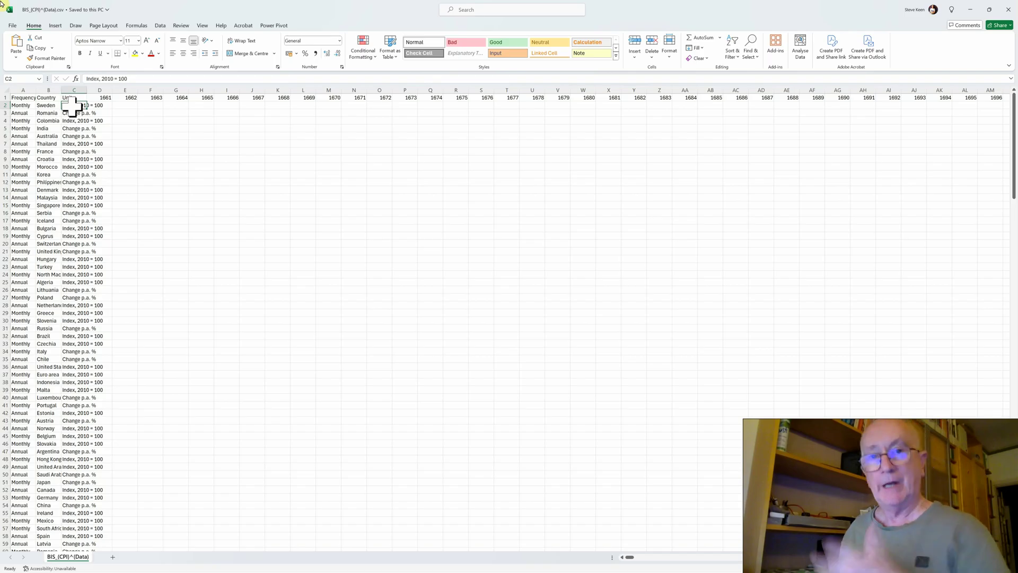
click(73, 114)
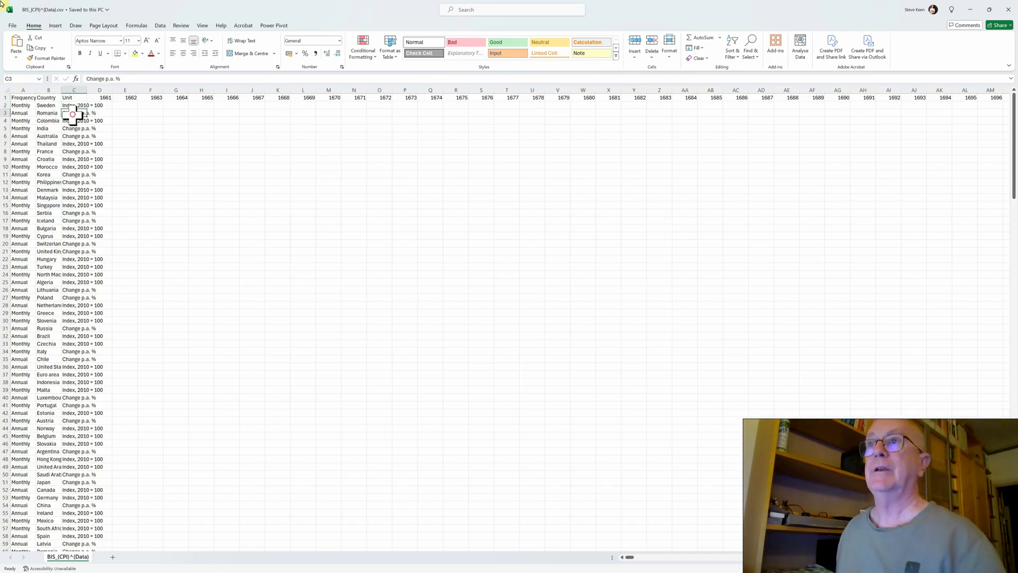
click(101, 97)
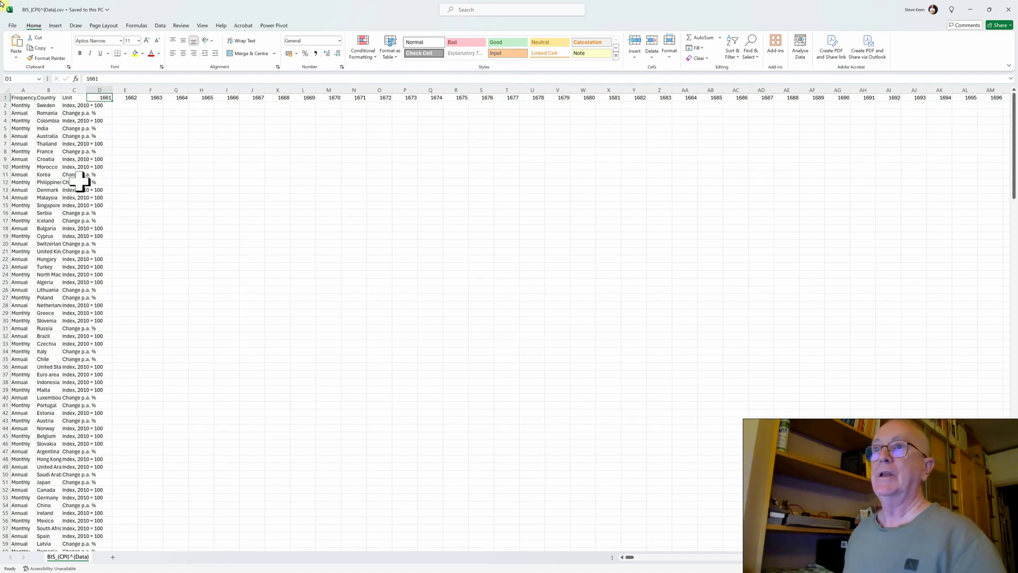
key(Down)
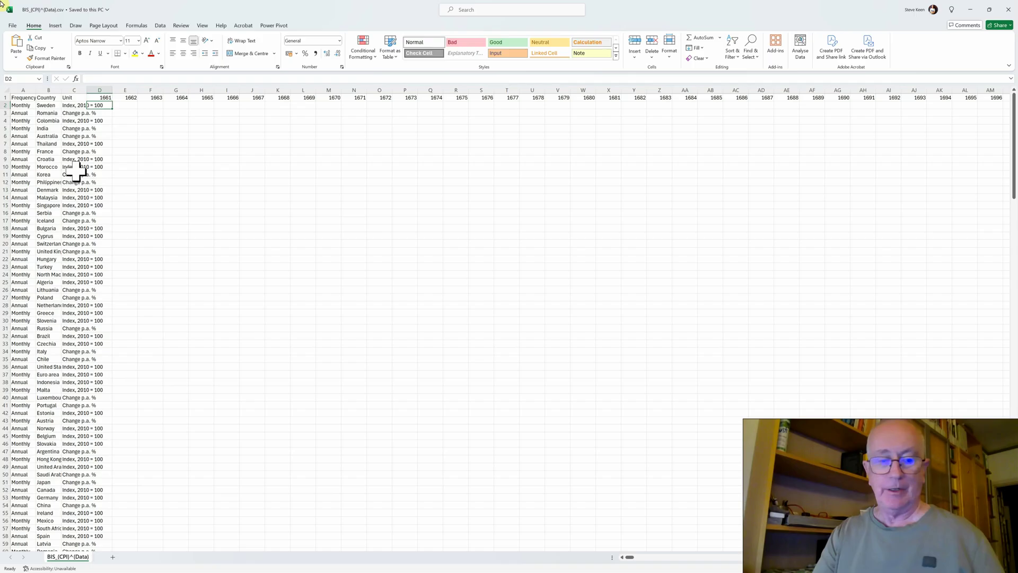
- Locate row 2's first value at LL2 under 1918-03, then switch to Ravel
key(ctrl+Right)
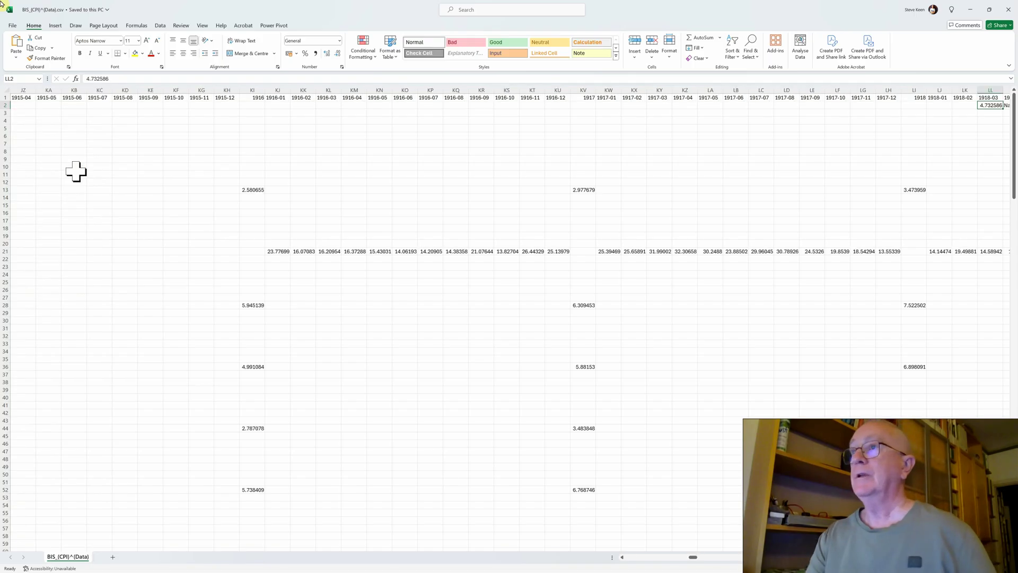
key(ctrl+Left)
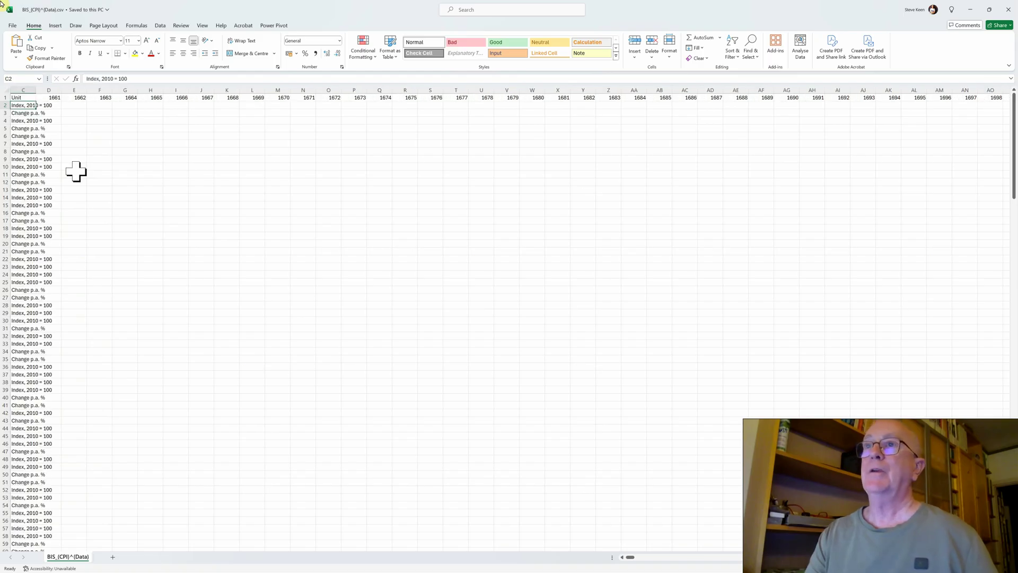
key(ctrl+Left)
key(ctrl+Right)
key(ctrl+Right)
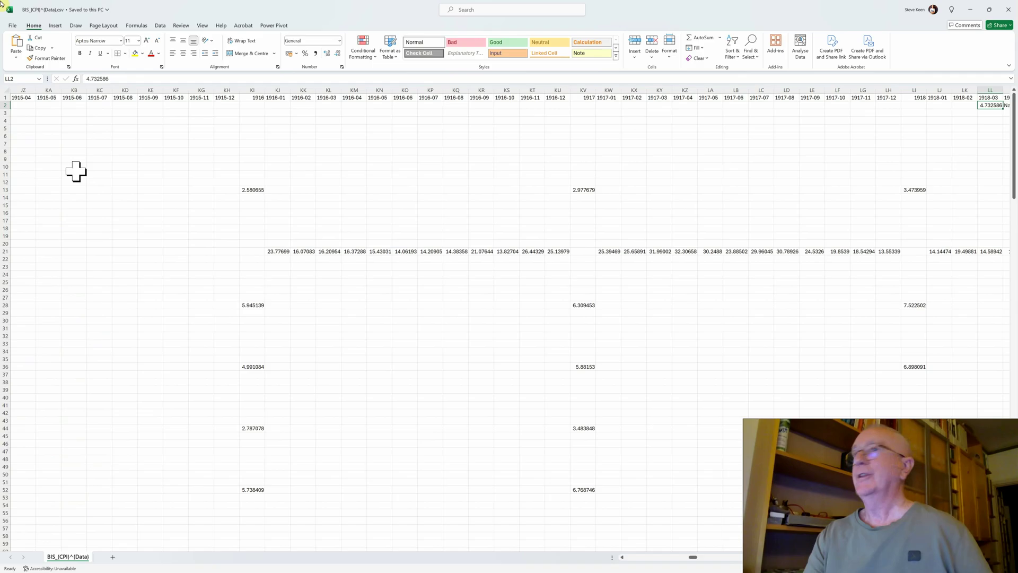
key(ctrl+Left)
key(ctrl+Left)
key(ctrl+Right)
key(ctrl+Right)
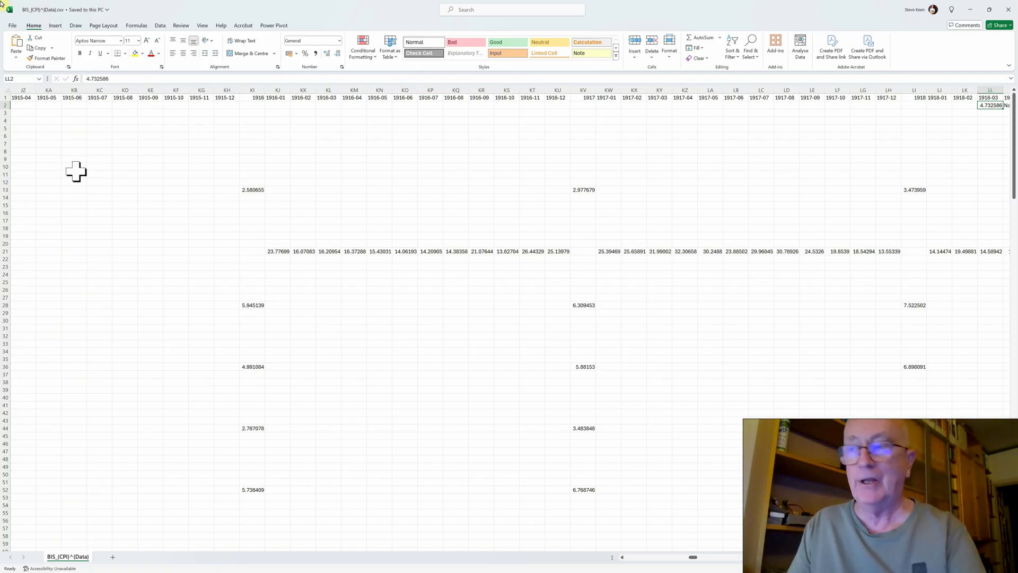
key(alt+Tab)
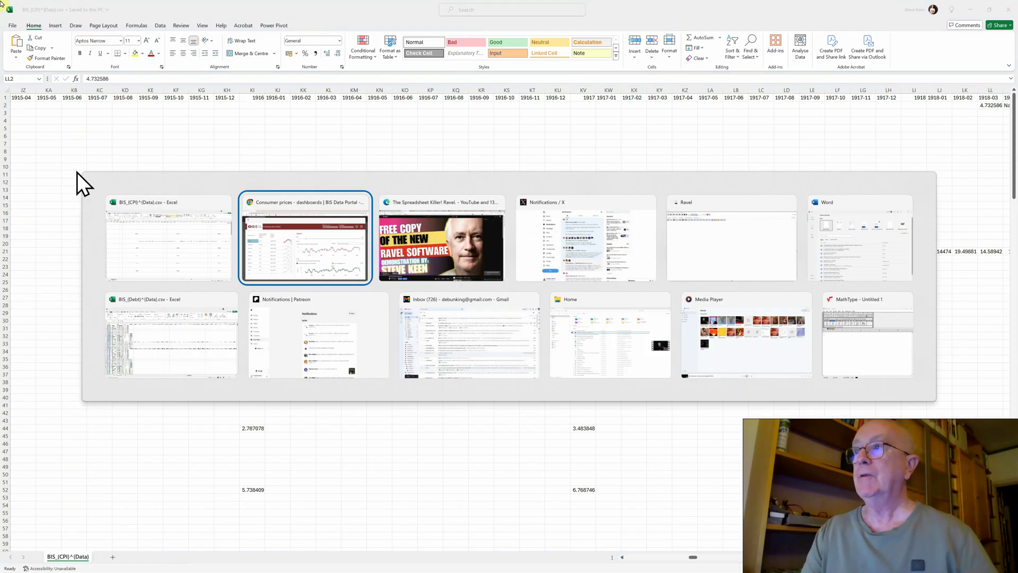
key(alt+Tab)
key(alt+Tab)
key(alt+Tab)
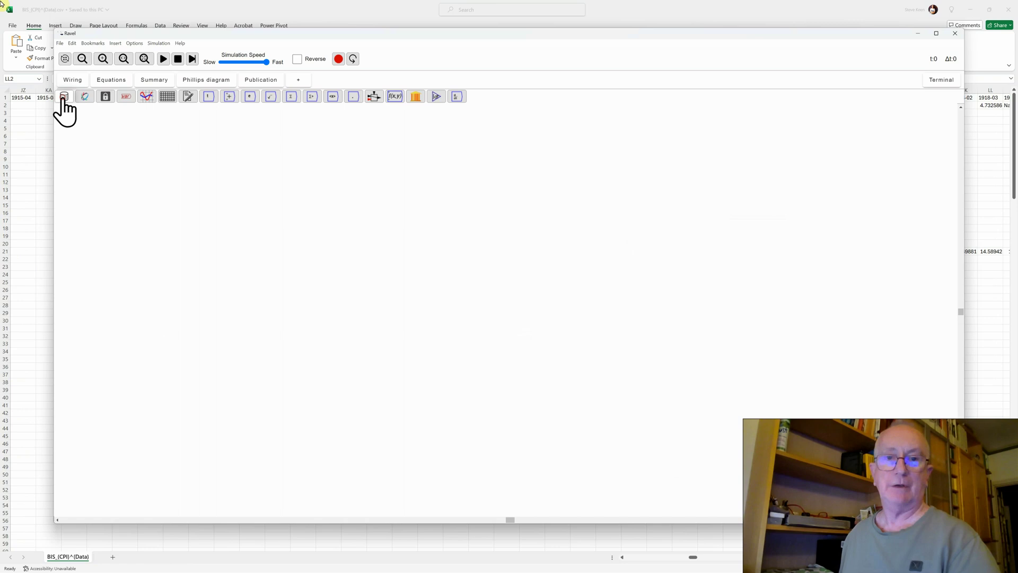
- Add a data import variable and load BIS_(CPI)^(Data).csv from disk into its preview
drag(64, 99, 117, 203)
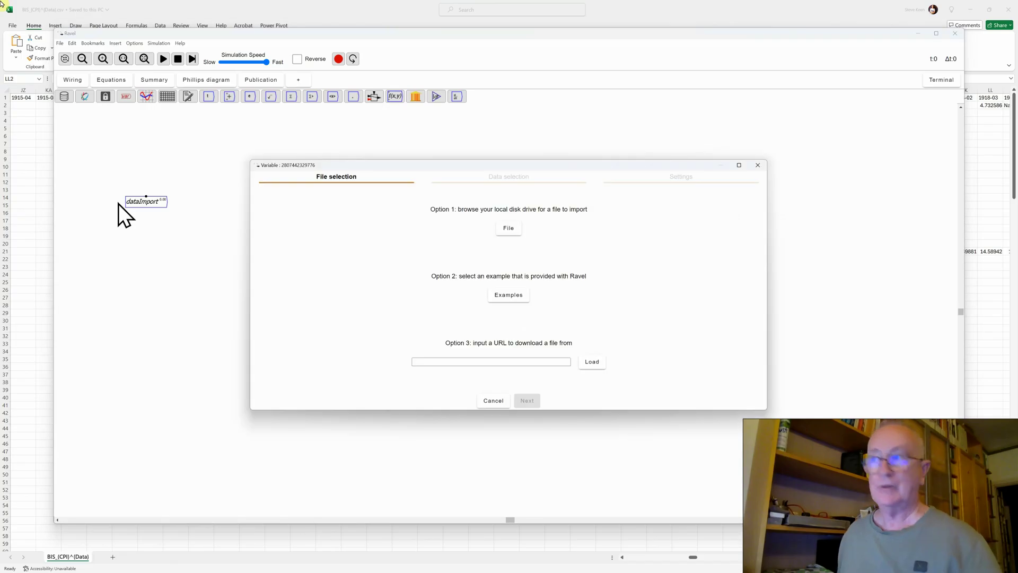
click(507, 228)
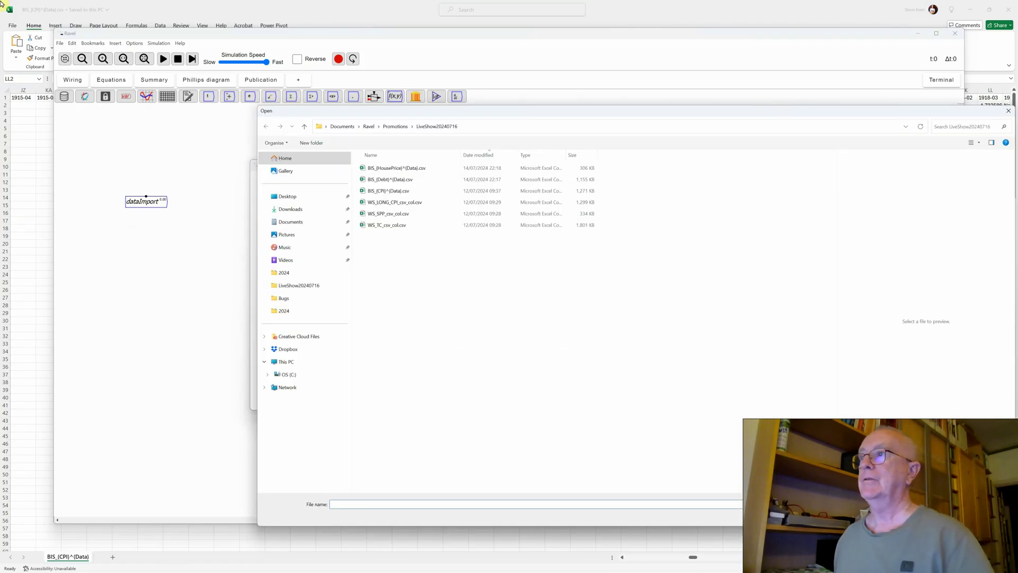
click(380, 192)
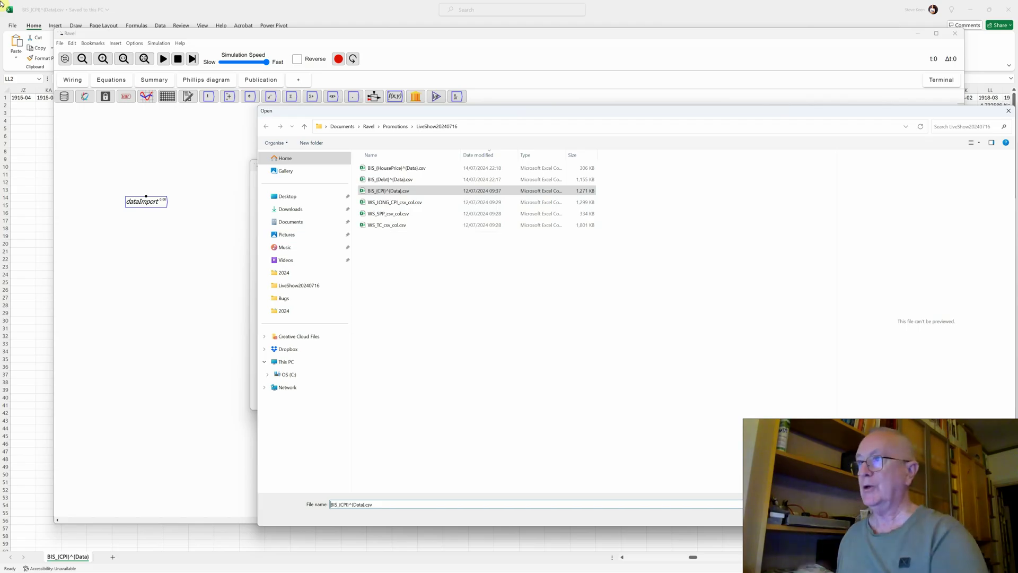
key(Return)
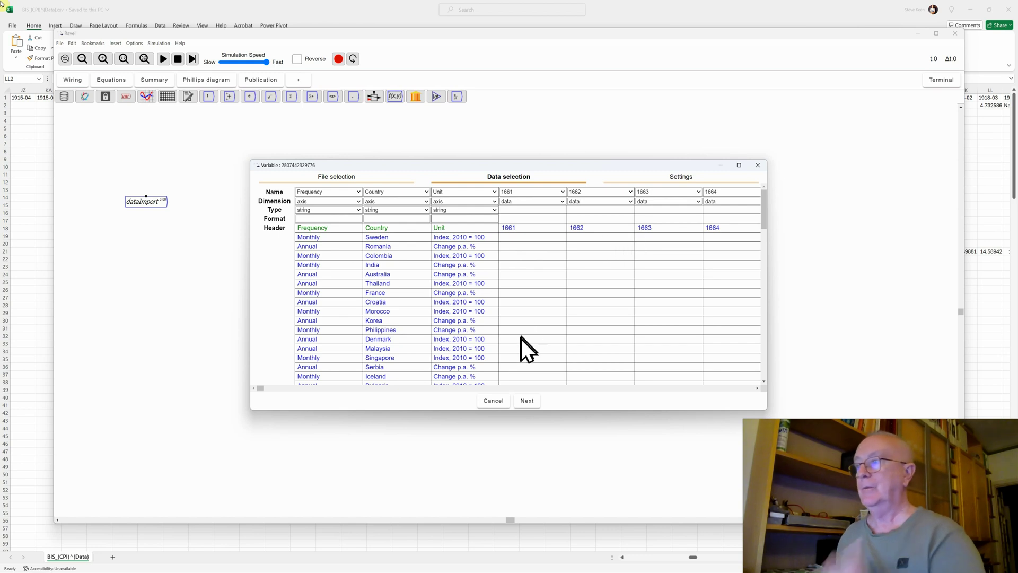
- Import the CPI data with the horizontal dimension named Date and typed as time
click(525, 402)
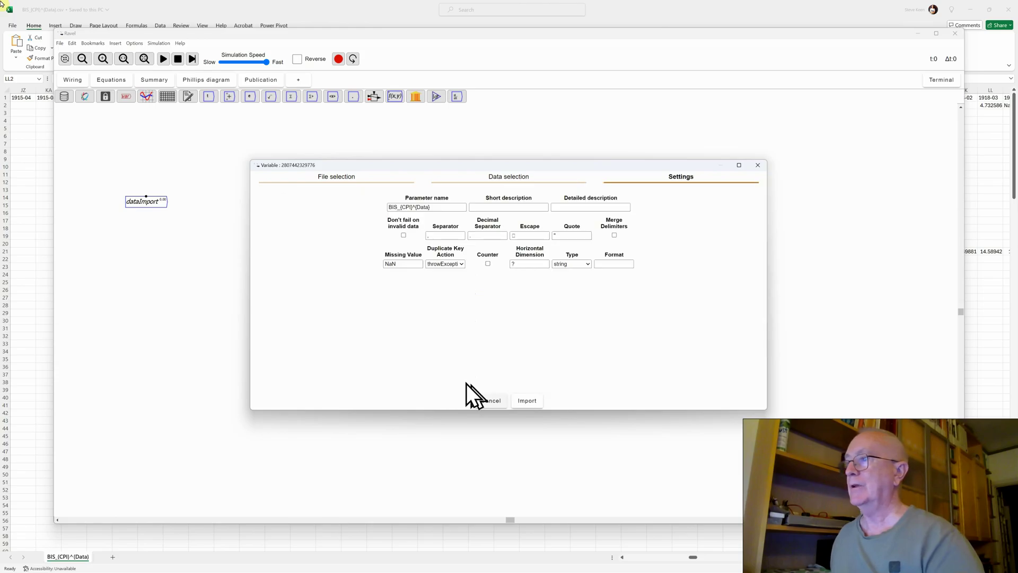
double_click(518, 264)
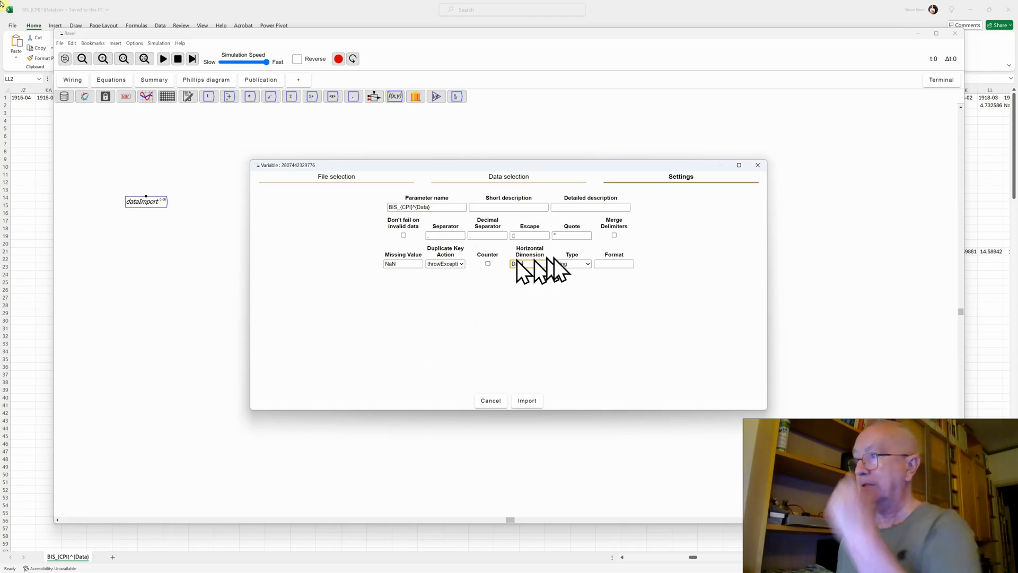
click(586, 263)
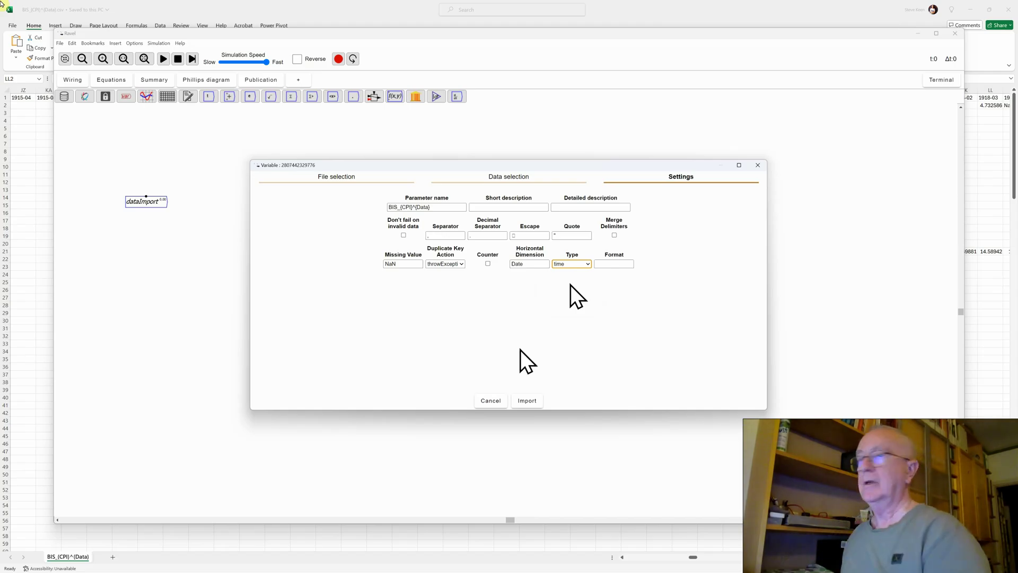
click(523, 401)
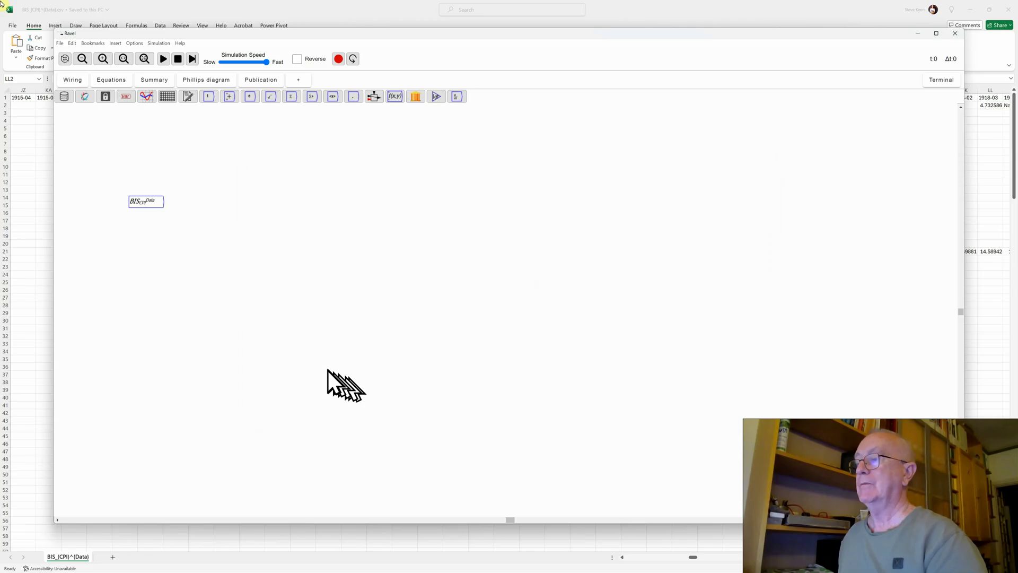
- Enlarge the BIS_CPI Data variable and place a new Ravel to its right
scroll(154, 211, up, 3)
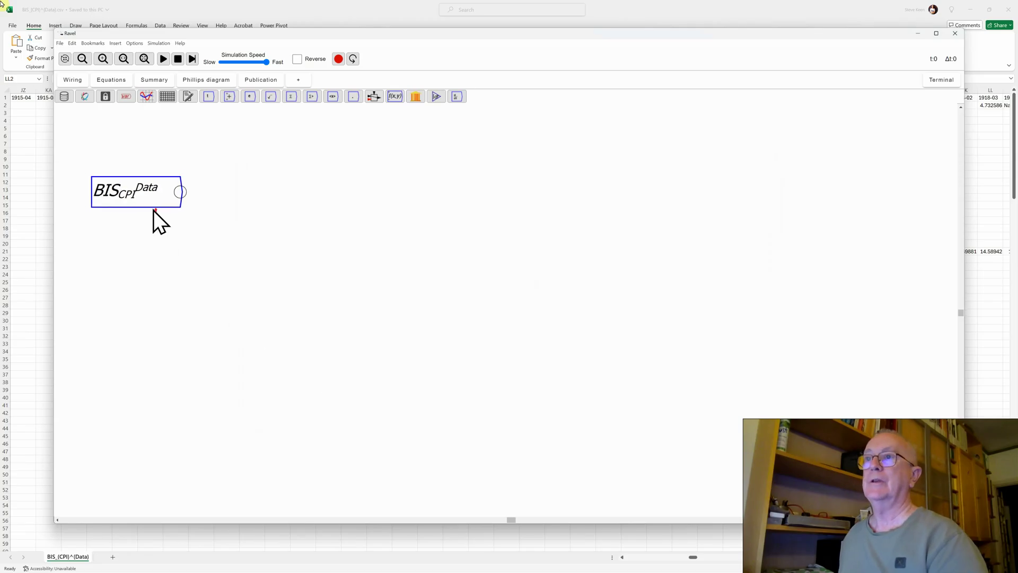
drag(145, 192, 232, 275)
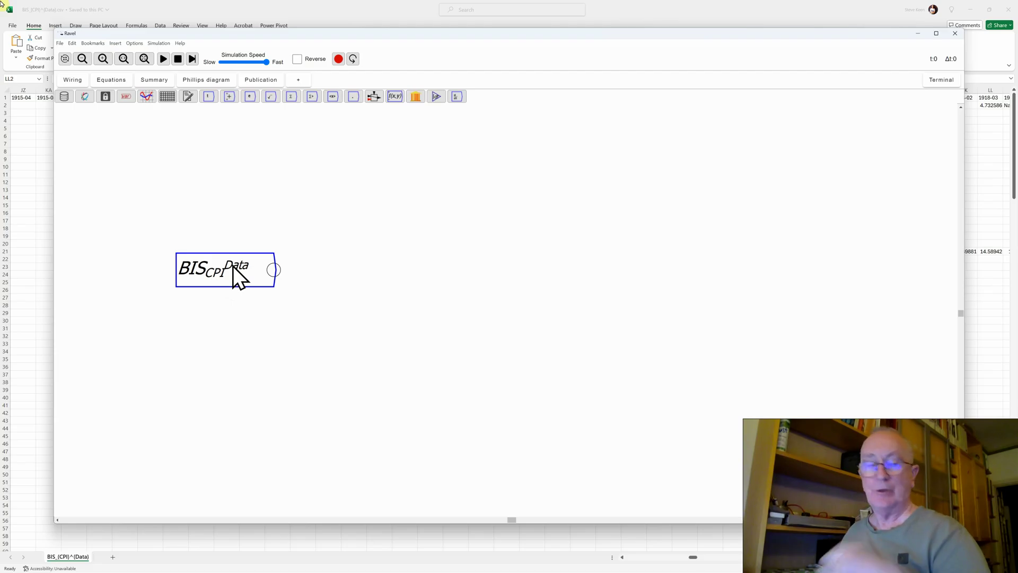
click(84, 96)
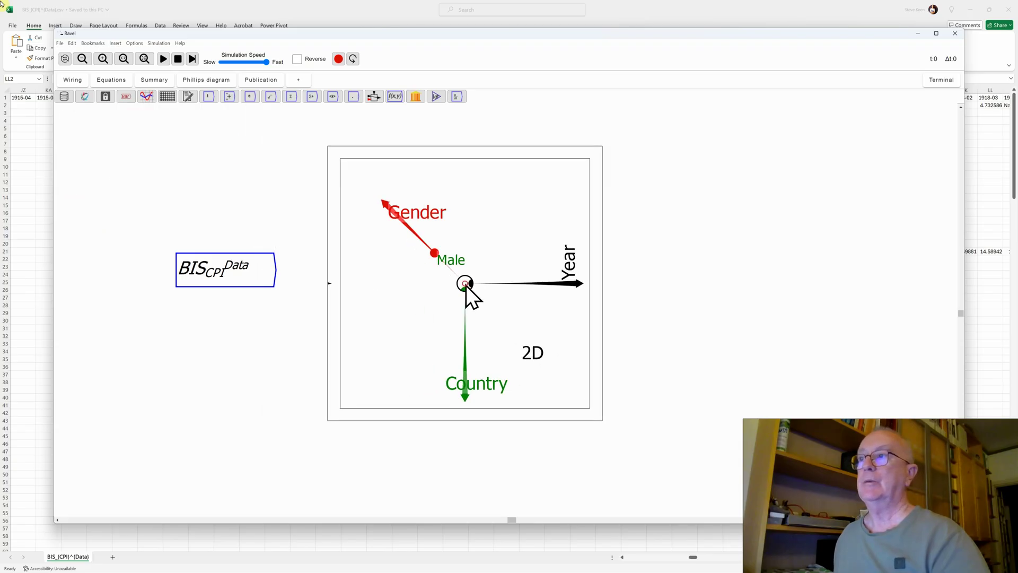
click(465, 286)
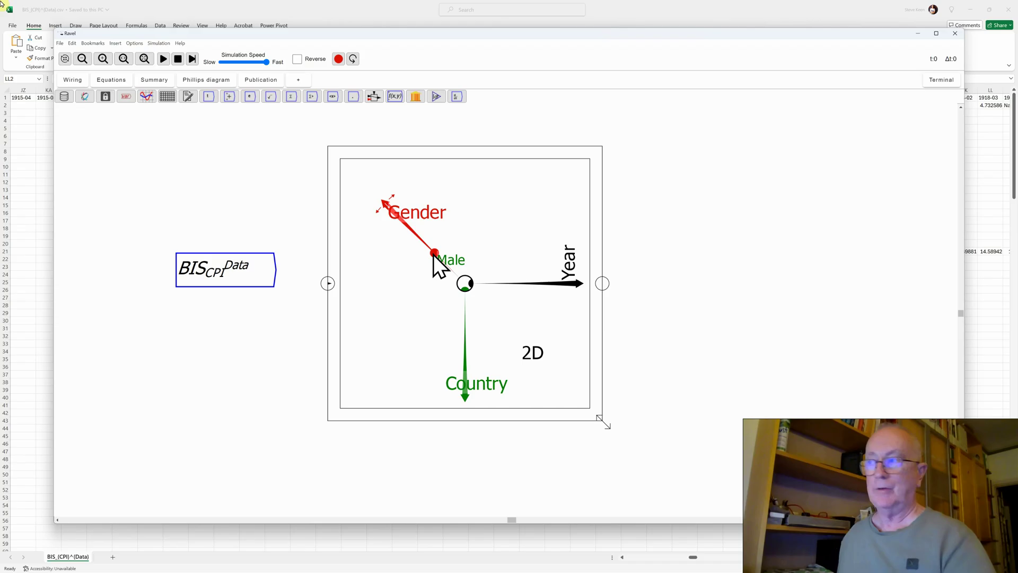
- Arrange the Ravel with Country on the horizontal axis and Gender summed out
drag(434, 254, 389, 207)
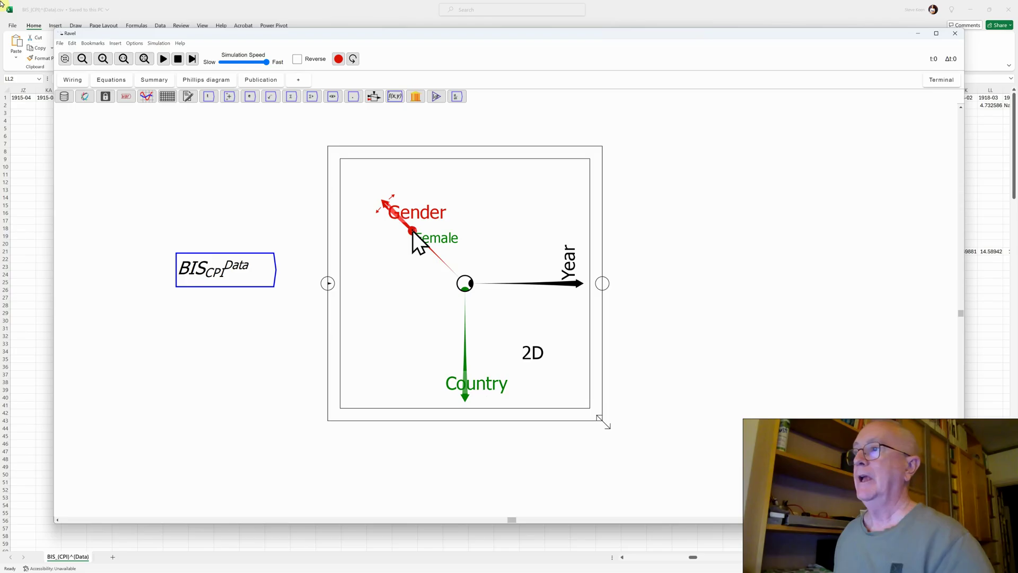
drag(413, 231, 398, 223)
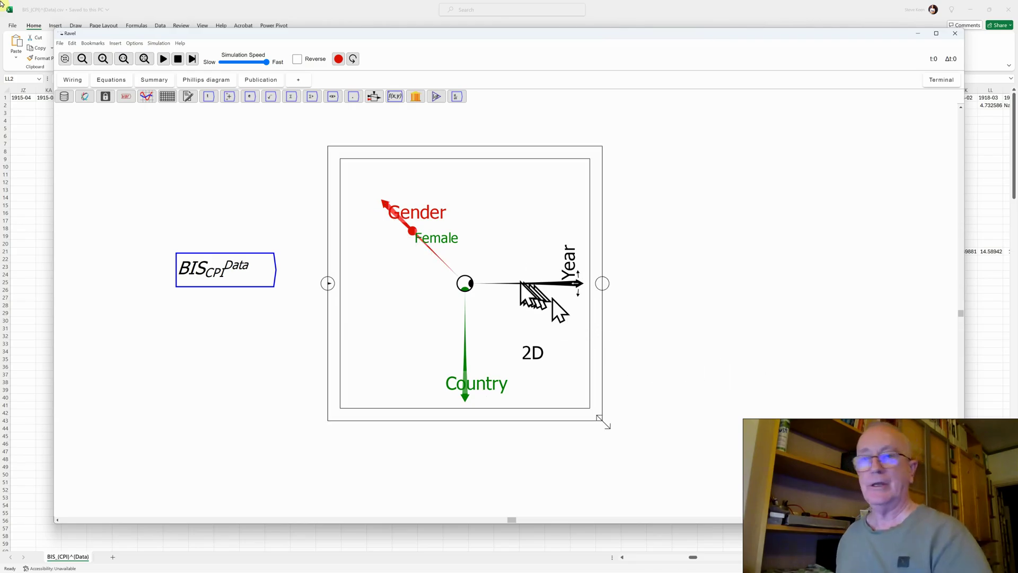
drag(406, 233, 434, 254)
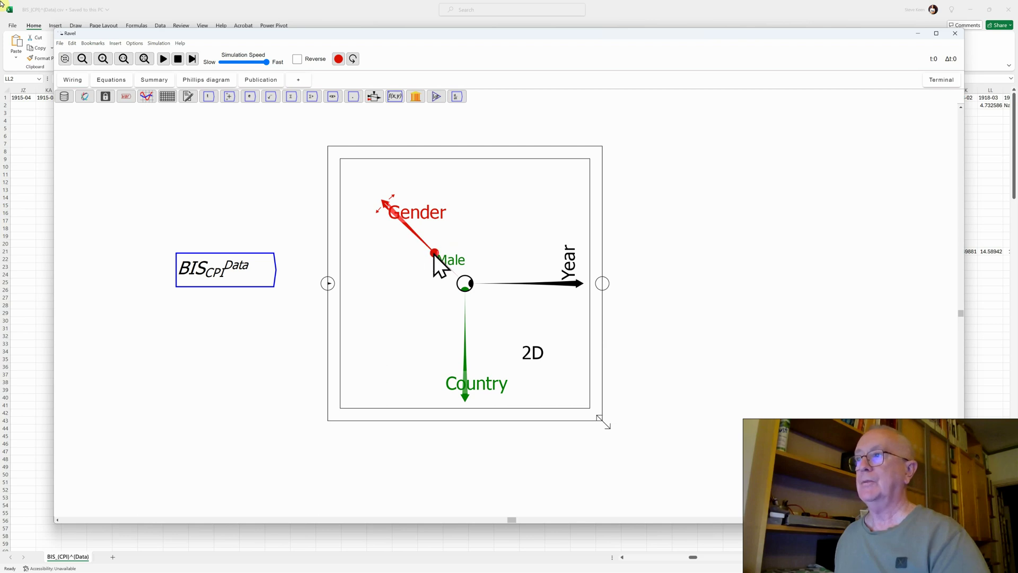
drag(466, 397, 589, 246)
drag(383, 203, 423, 247)
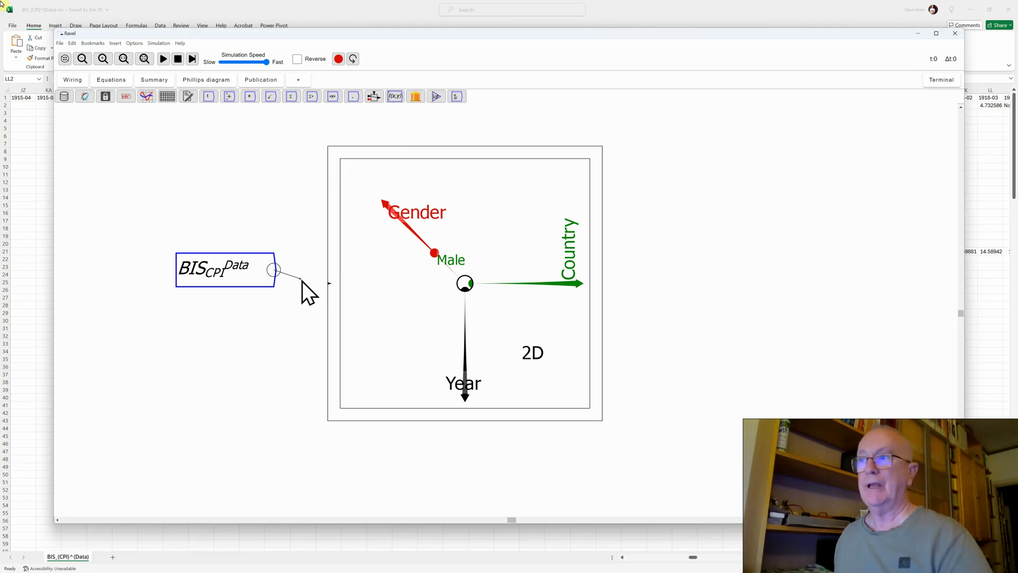
- Wire the BIS_CPI Data variable into the Ravel, then switch to Excel
drag(301, 280, 301, 279)
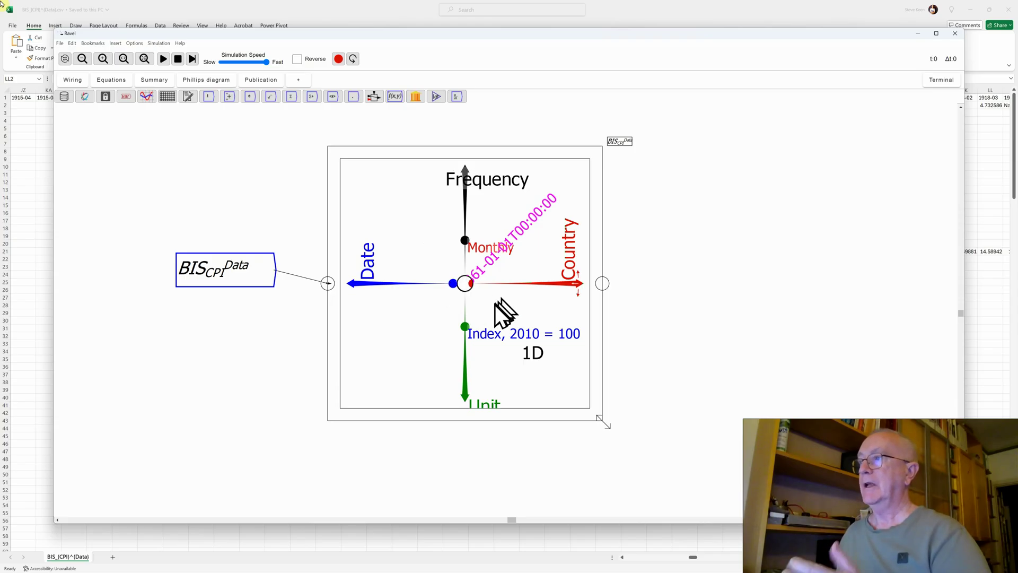
key(alt+Tab)
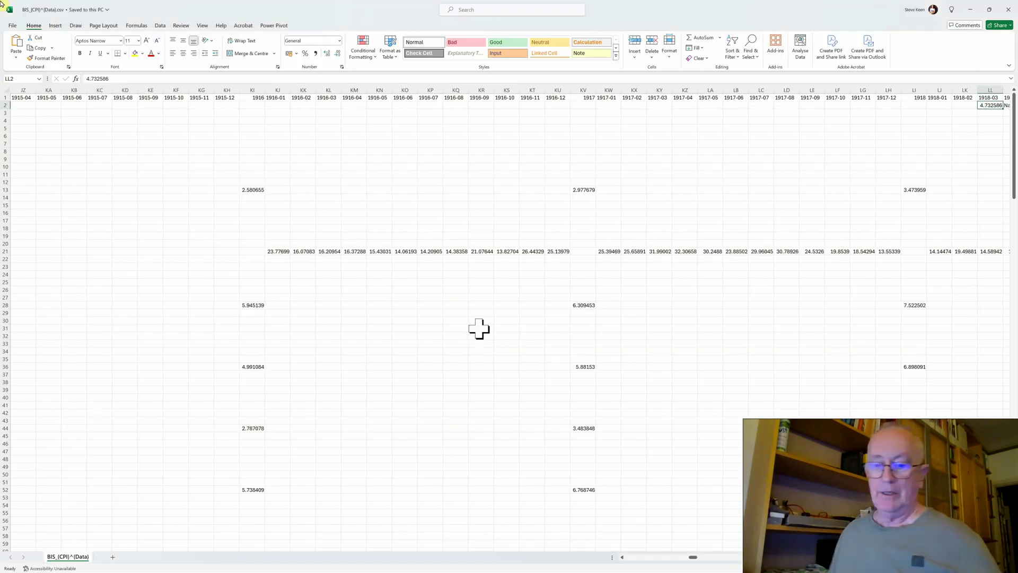
key(ctrl+Home)
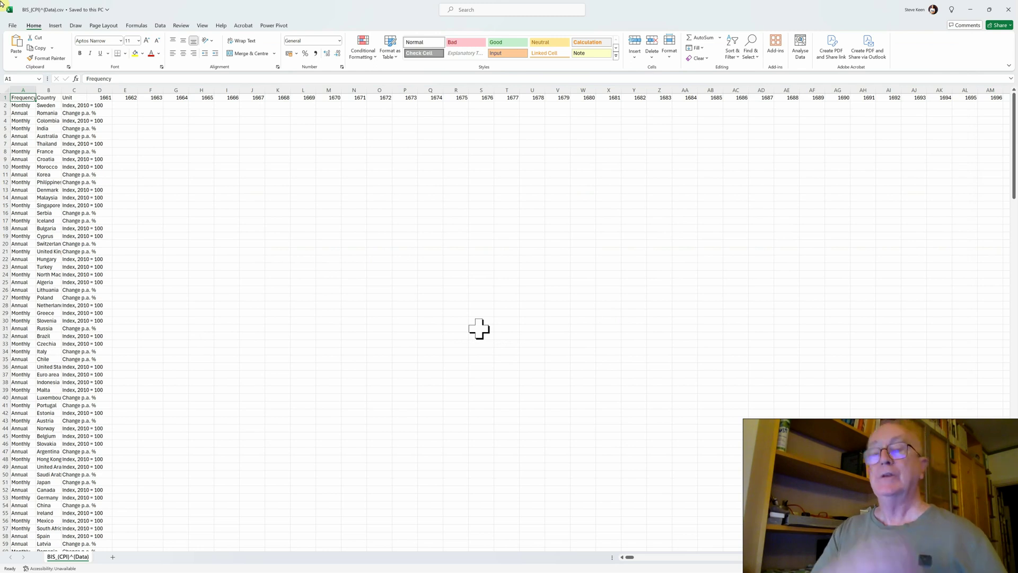
key(alt+Tab)
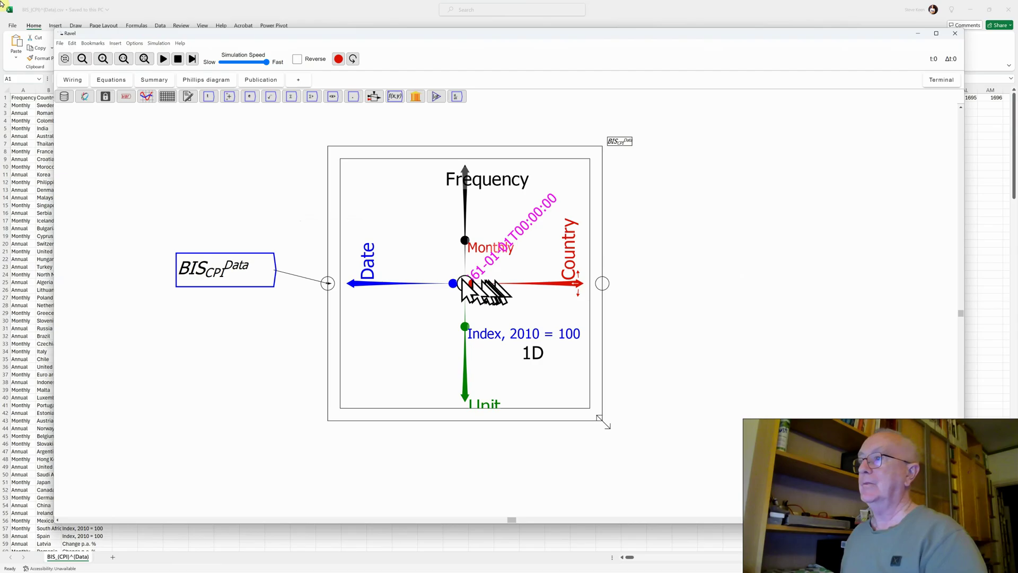
- Put Date on the horizontal axis and sort the Country axis alphabetically
drag(355, 284, 552, 291)
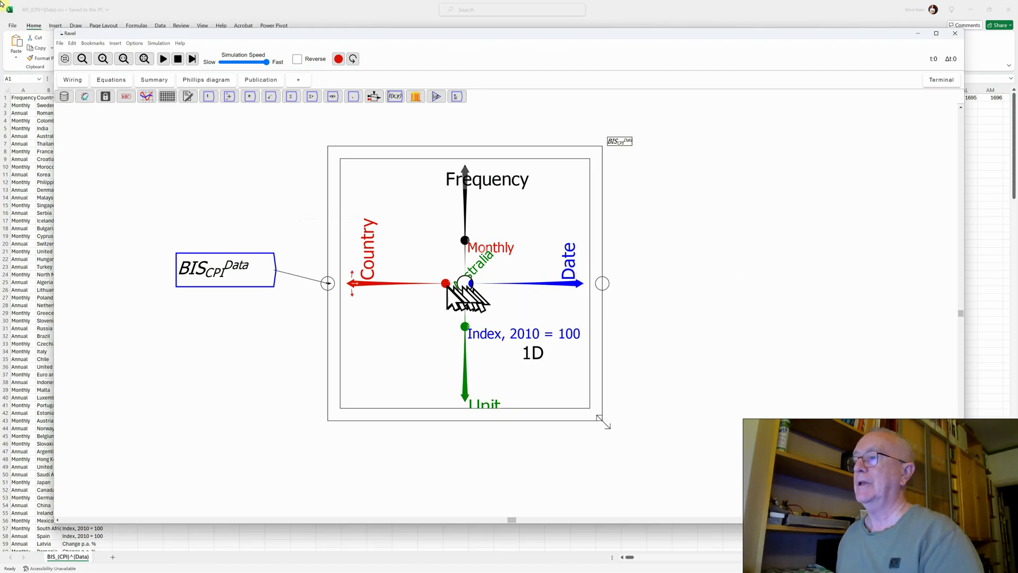
drag(445, 283, 403, 287)
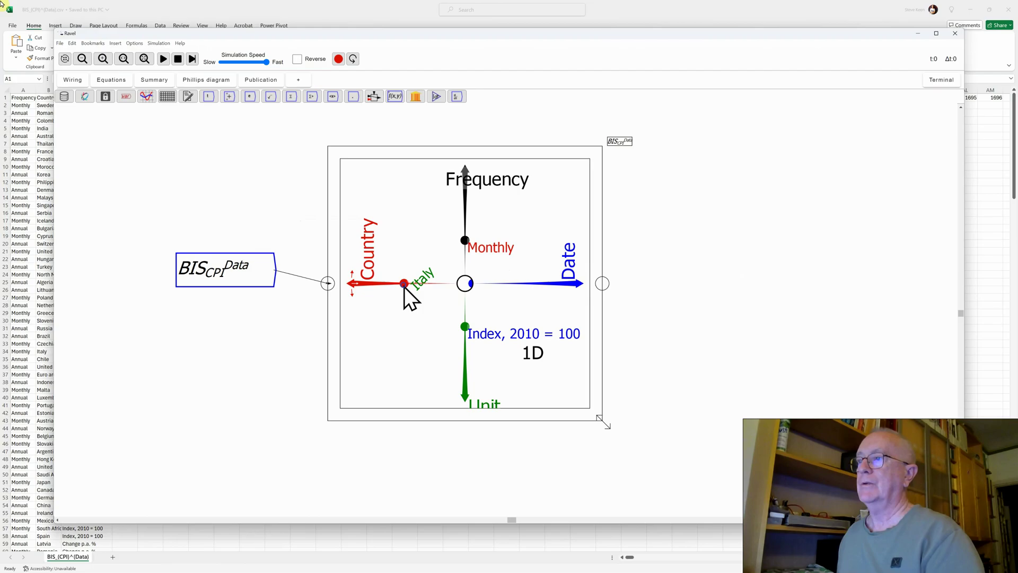
right_click(405, 285)
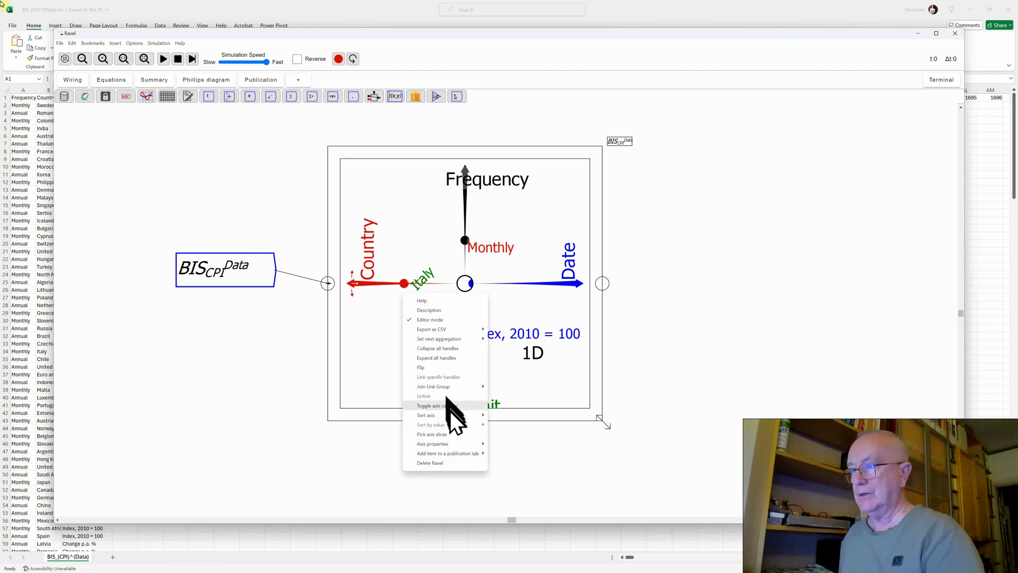
mouse_move(450, 414)
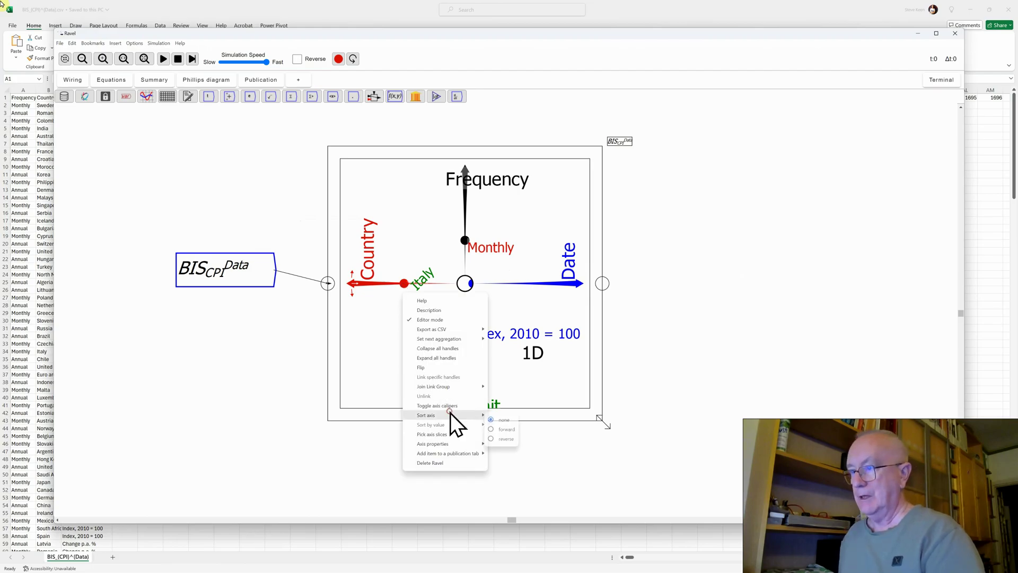
click(494, 432)
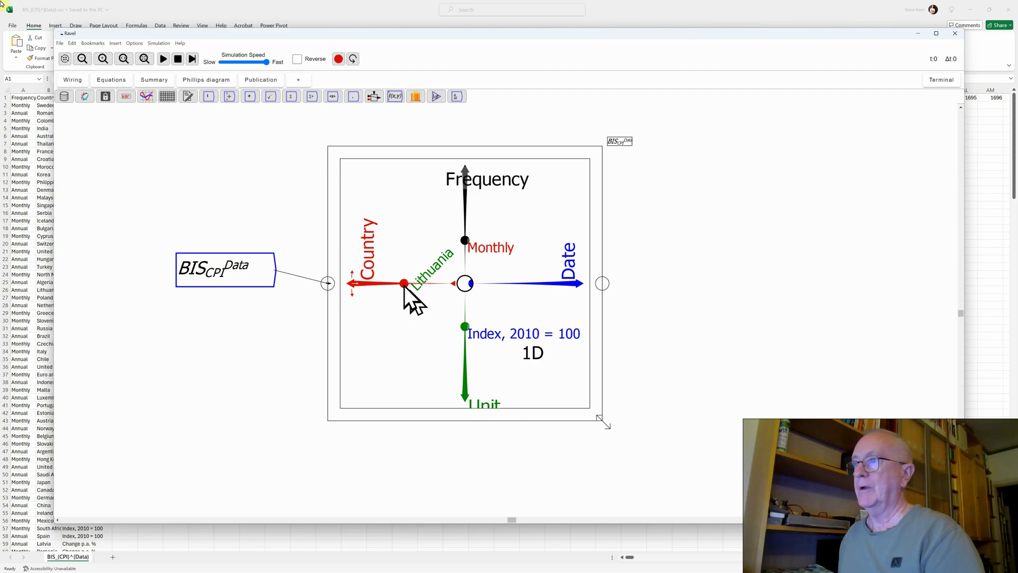
- Slice Country to United Kingdom and Frequency to Annual
drag(404, 284, 356, 284)
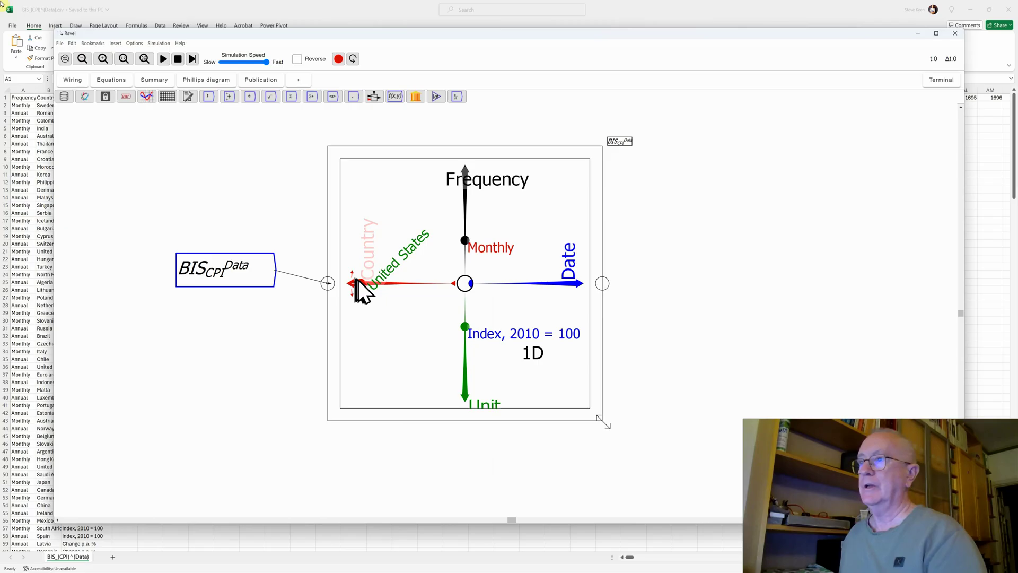
drag(355, 281, 361, 284)
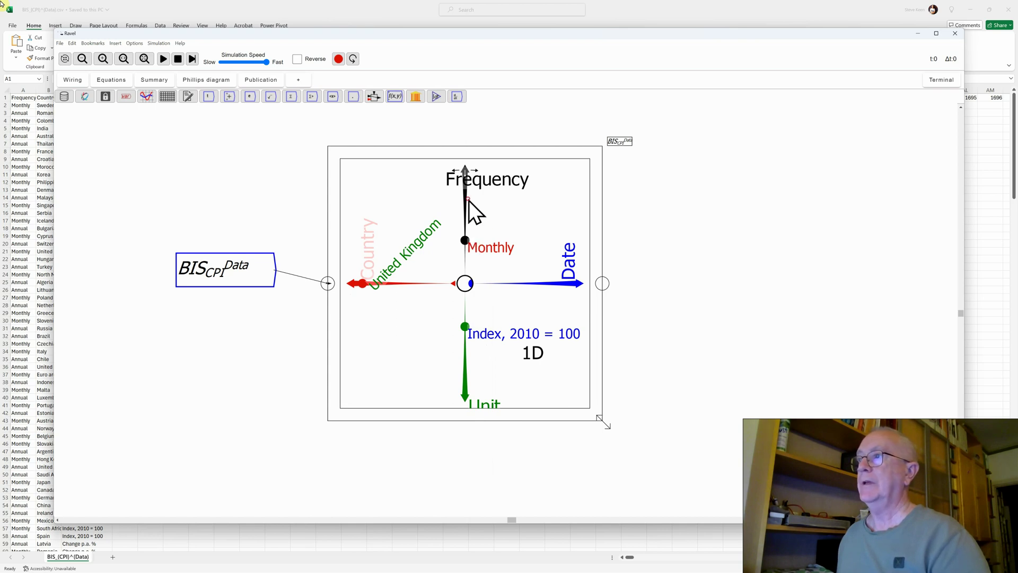
drag(466, 237, 465, 210)
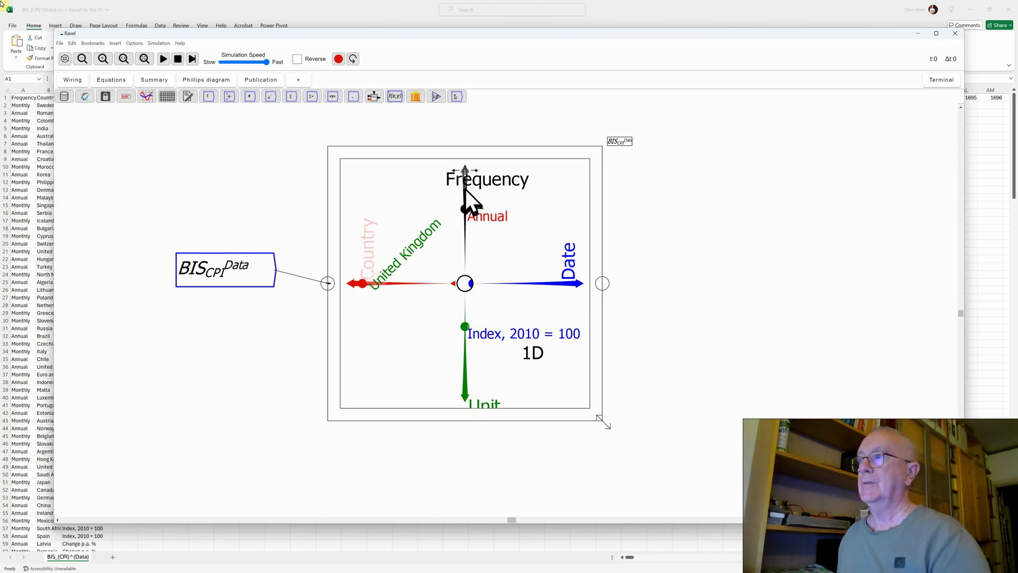
- Add an enlarged plot right of the Ravel and feed the Ravel's output into it
click(147, 96)
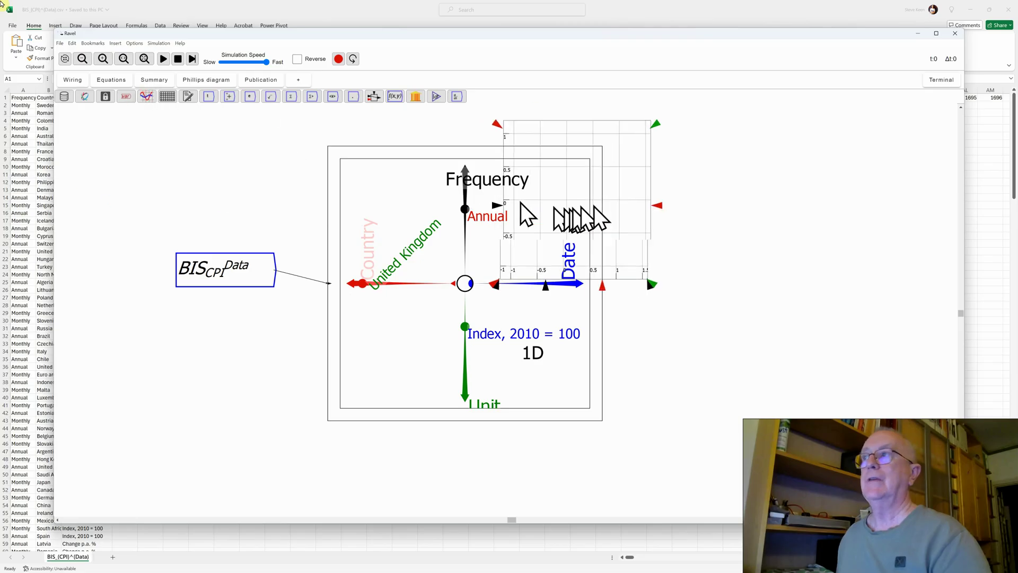
click(737, 228)
drag(804, 307, 914, 413)
drag(599, 283, 652, 277)
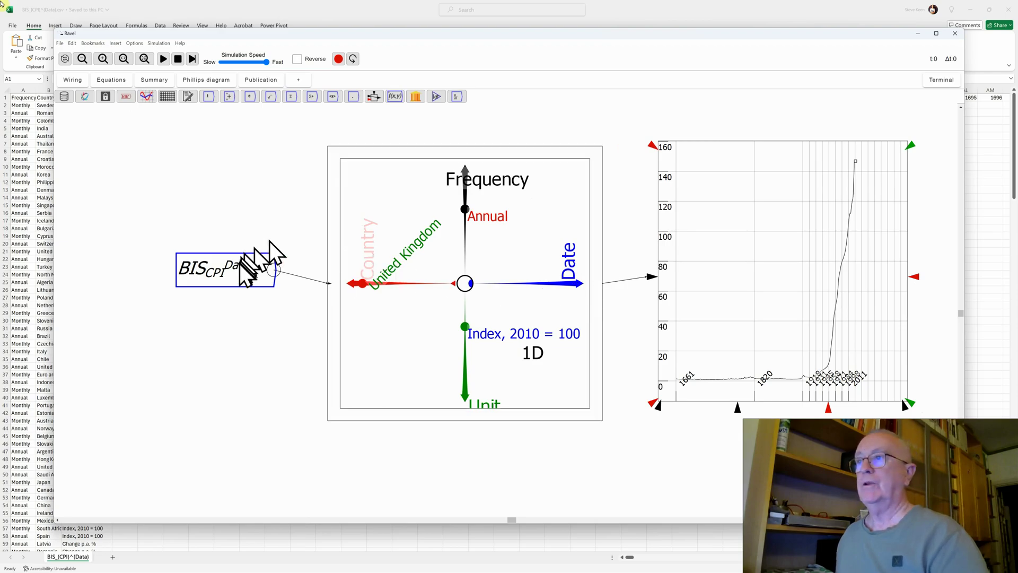
- Move the BIS CPI data variable above the Ravel, flip it to face left, and widen the plot
drag(247, 268, 377, 129)
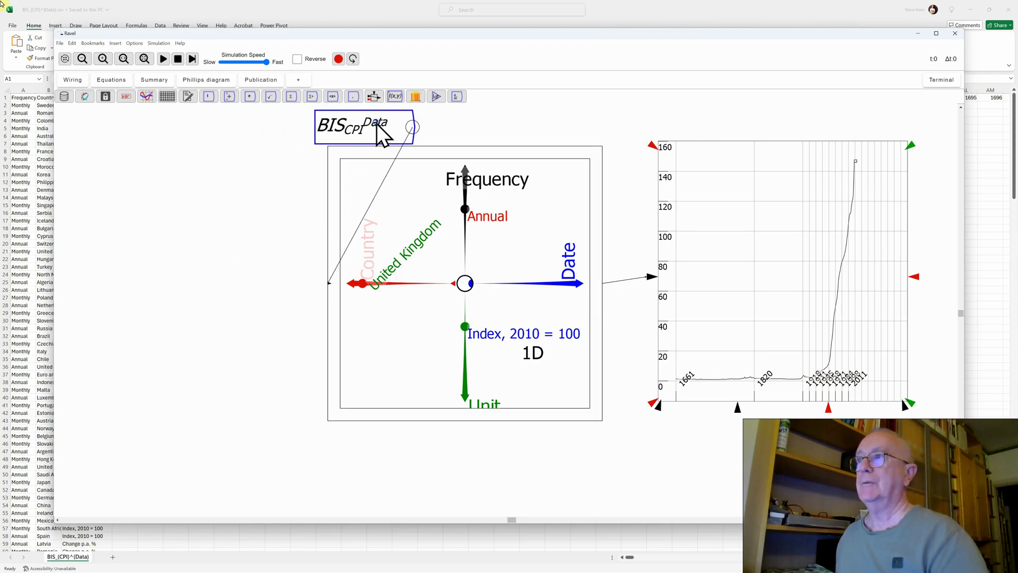
right_click(377, 128)
click(406, 250)
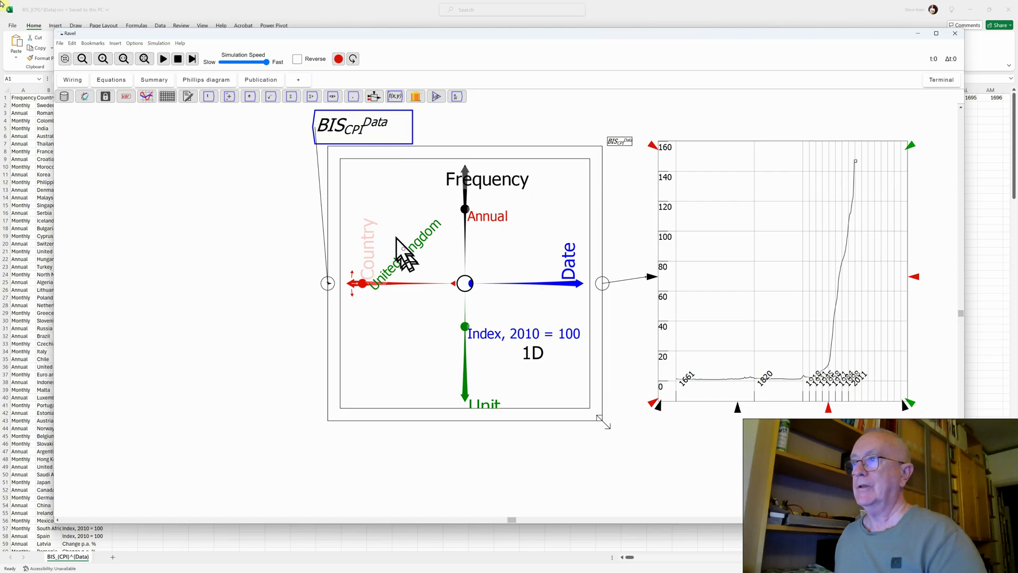
drag(261, 113, 430, 273)
click(799, 281)
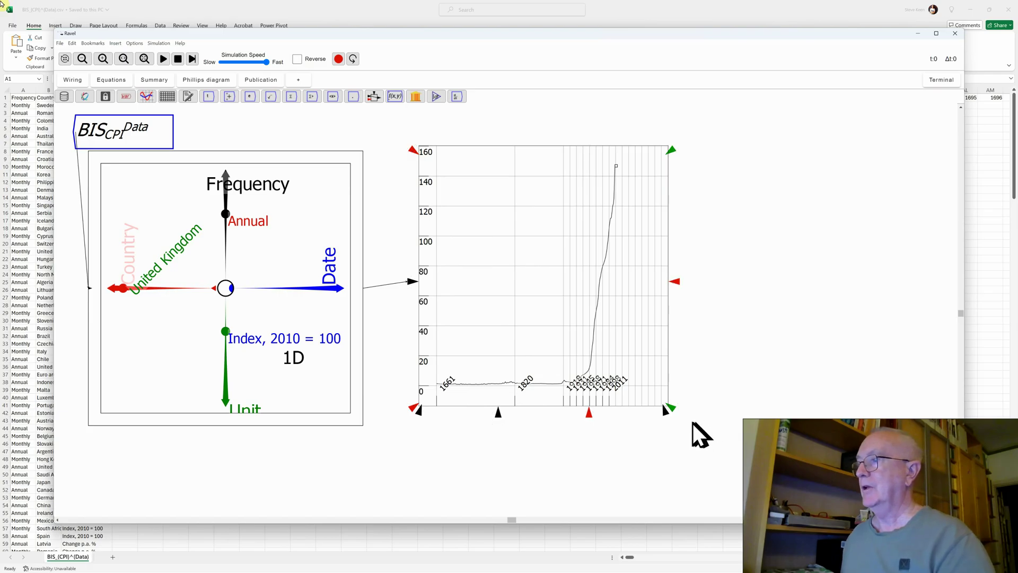
drag(682, 419, 798, 417)
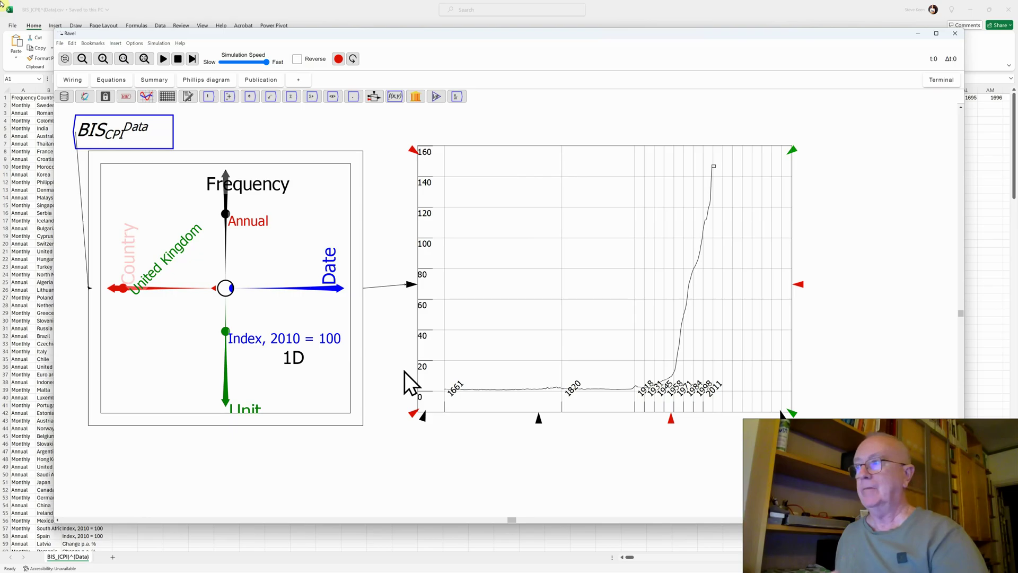
- Insert a lock between the Ravel and plot, feeding a new CPI_{UK} variable
drag(519, 335, 573, 324)
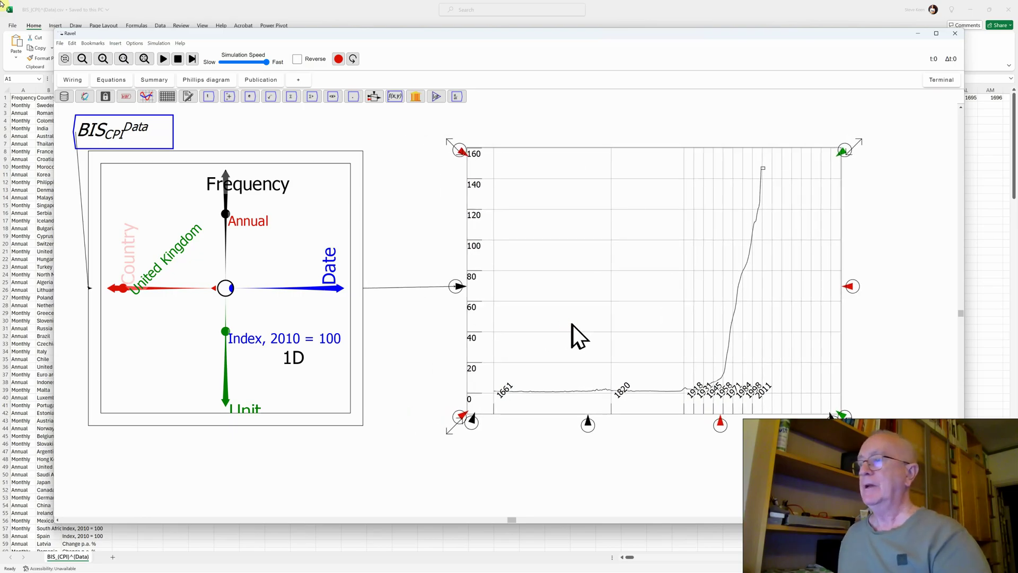
click(105, 96)
click(399, 229)
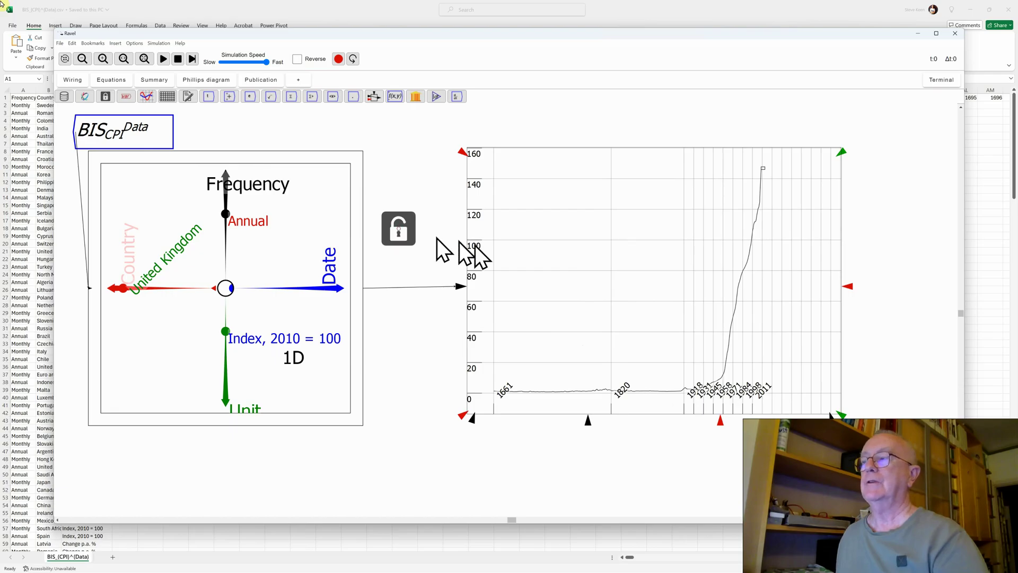
drag(475, 246, 532, 249)
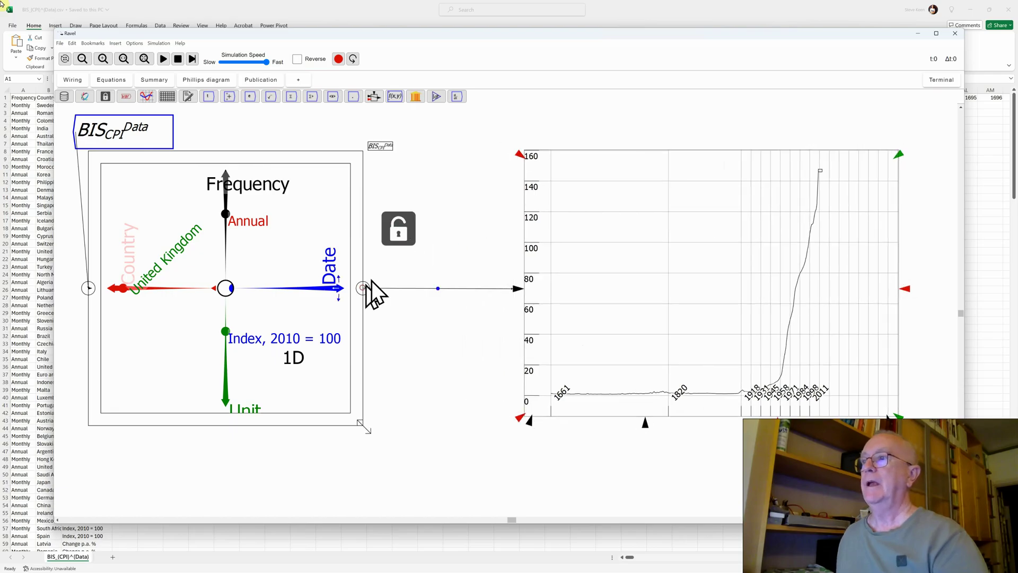
drag(363, 288, 392, 249)
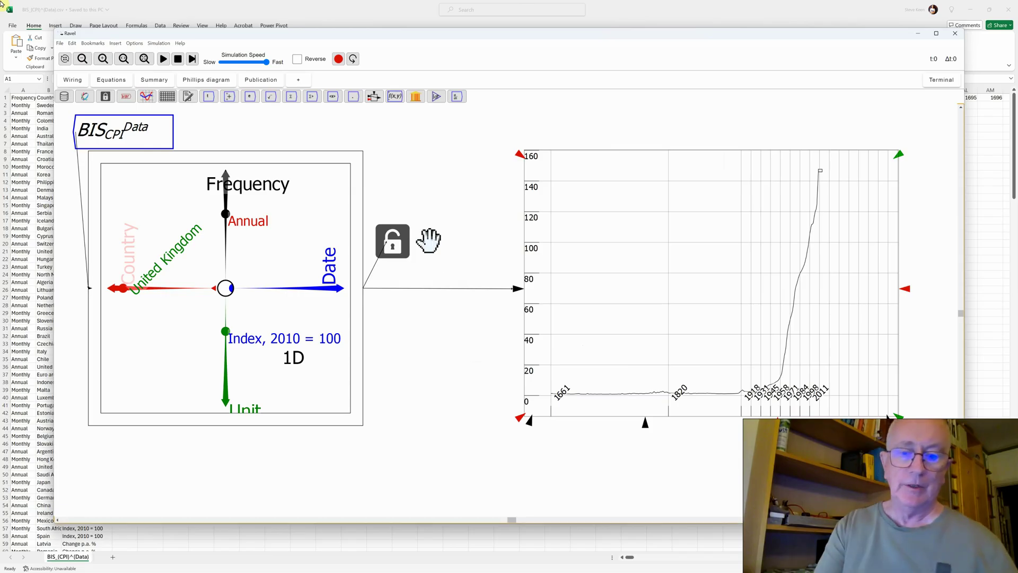
text(CPI)
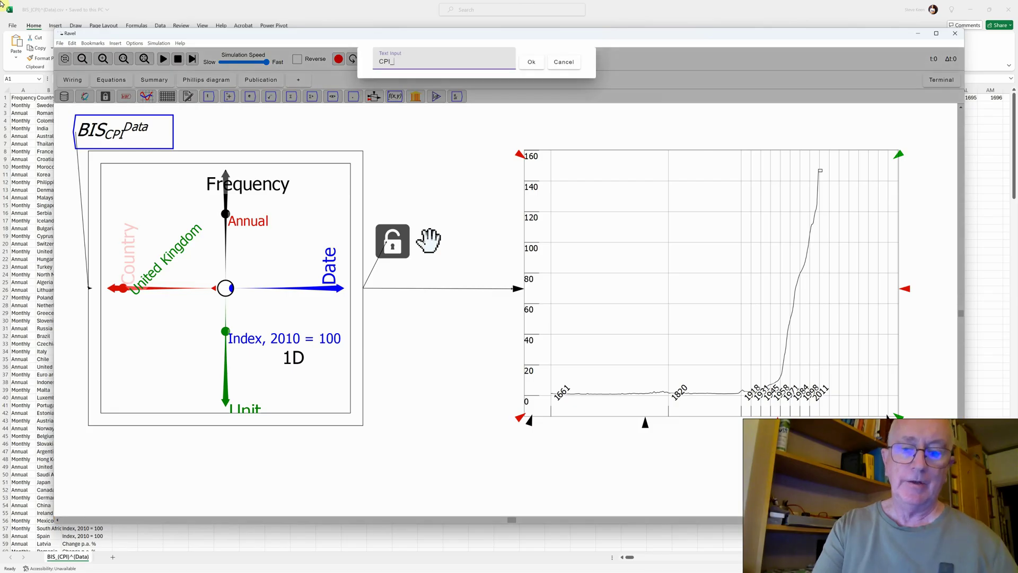
text(_{UK})
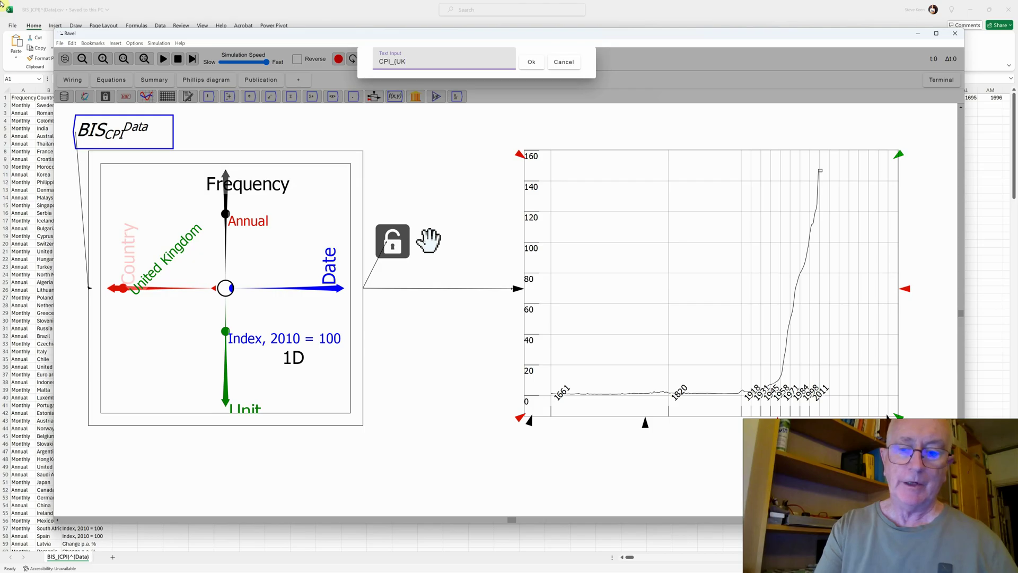
click(531, 62)
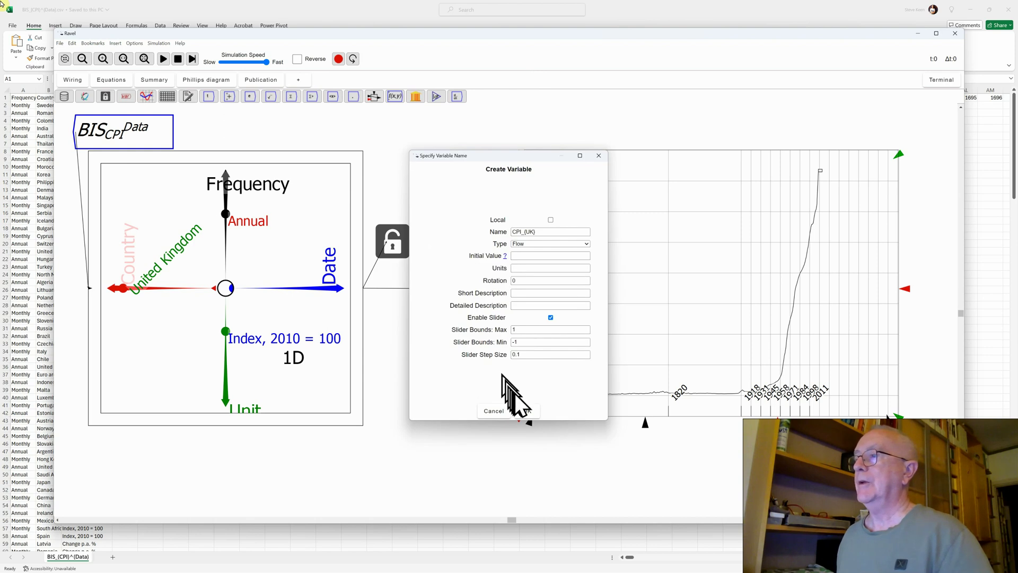
click(527, 410)
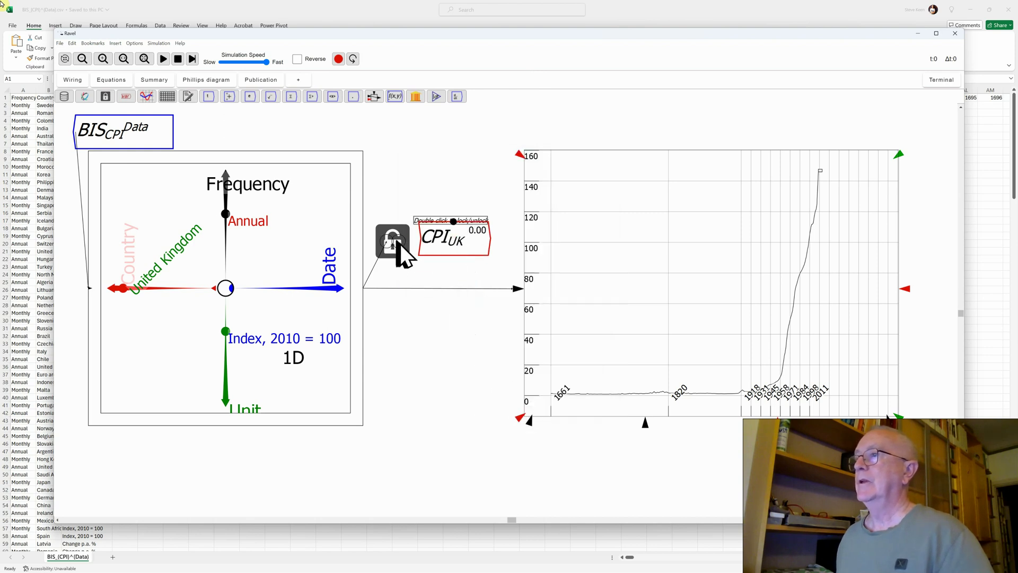
- Rewire the plot to read from CPI_UK, lock the UK index, and set the unit to Change p.a. %
right_click(426, 288)
click(438, 331)
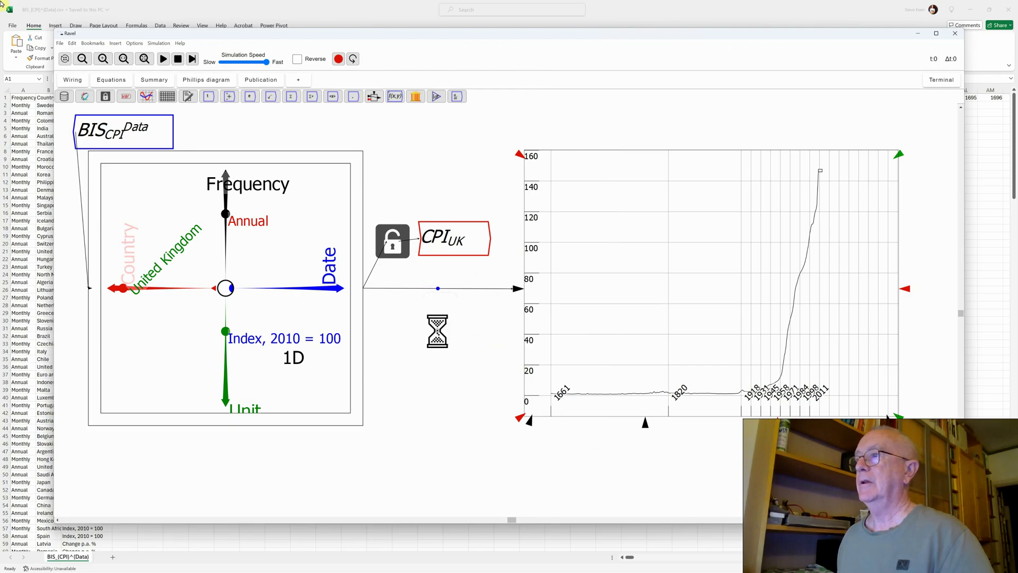
drag(489, 240, 511, 286)
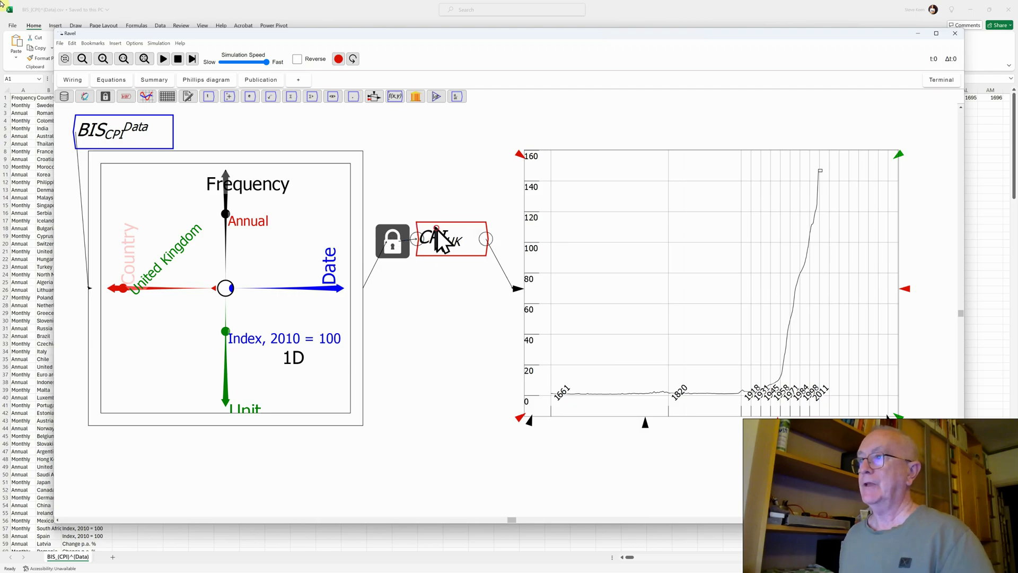
drag(431, 229, 428, 247)
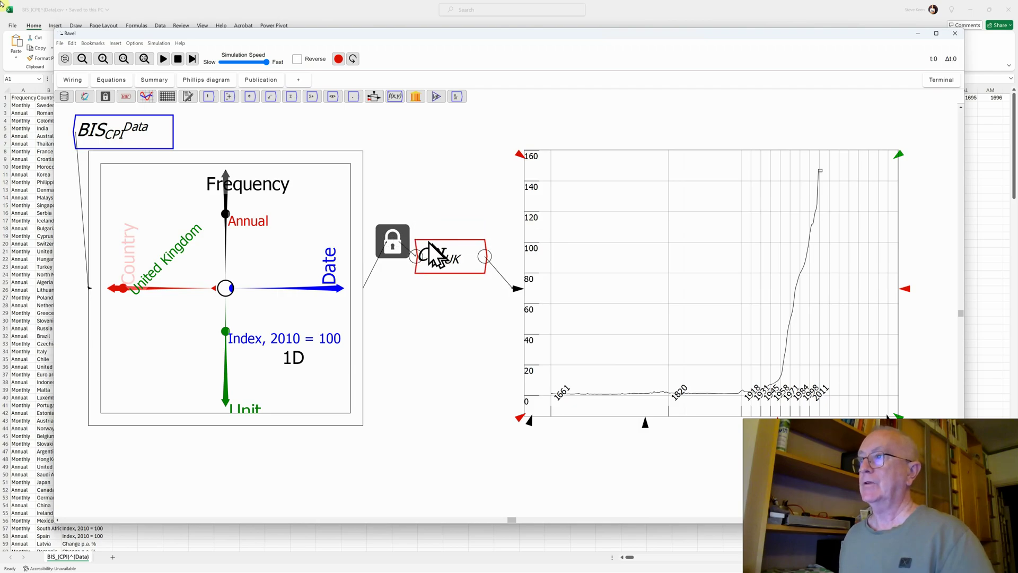
click(395, 252)
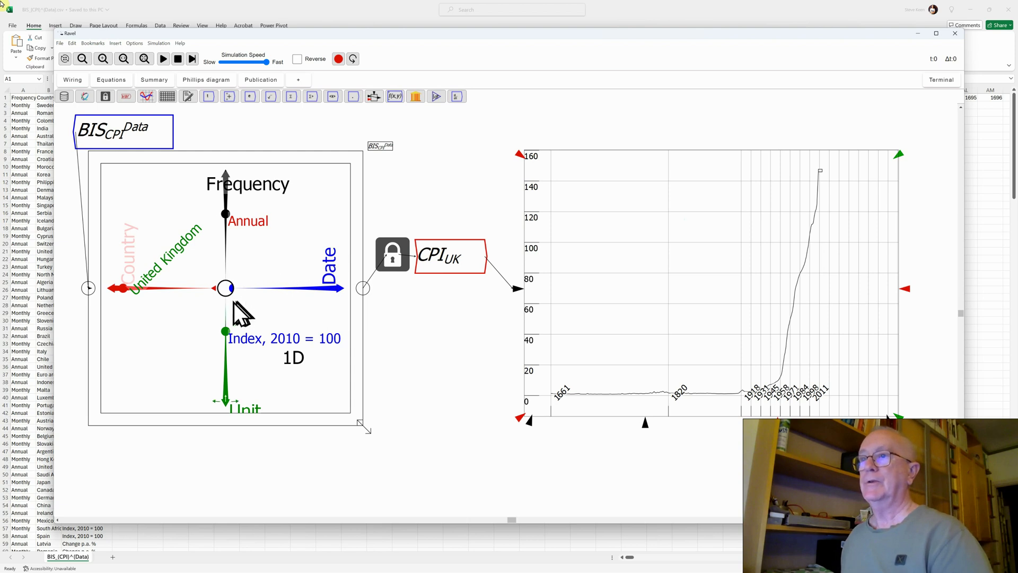
drag(227, 333, 226, 387)
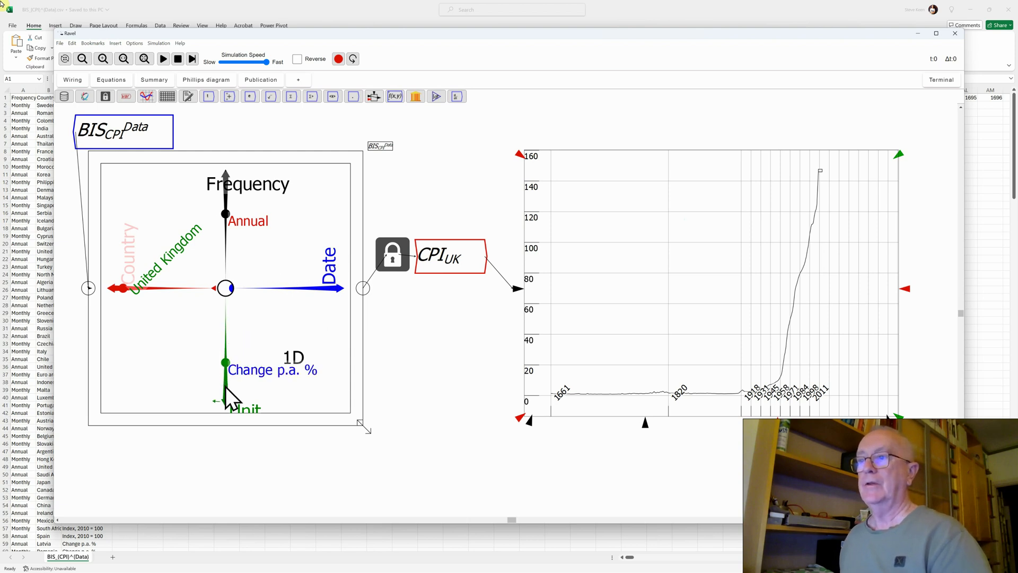
- Add a second lock under the first, fed by the Ravel, with an Inflation_(UK) variable beside it
click(105, 96)
click(390, 321)
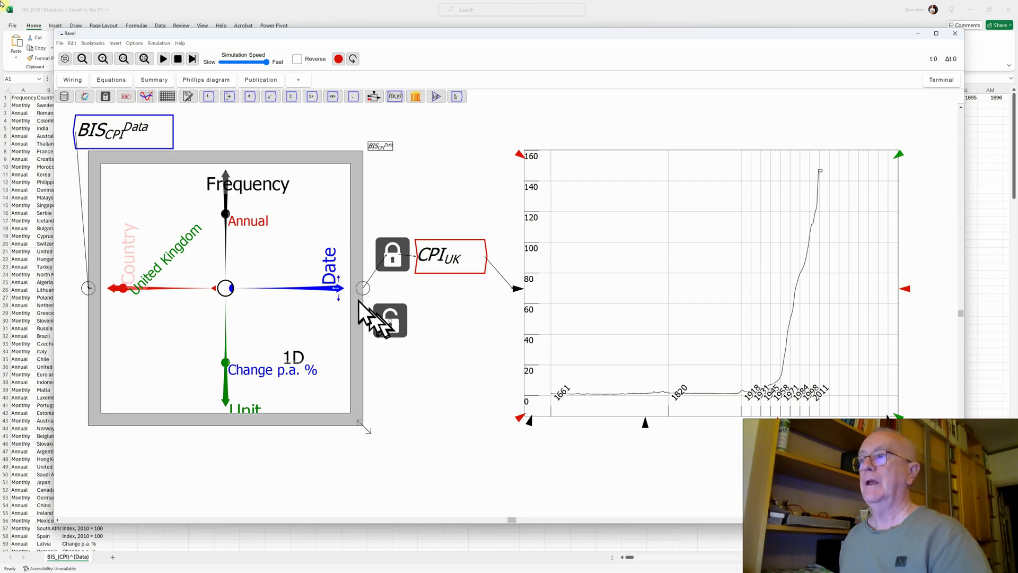
drag(363, 291, 377, 329)
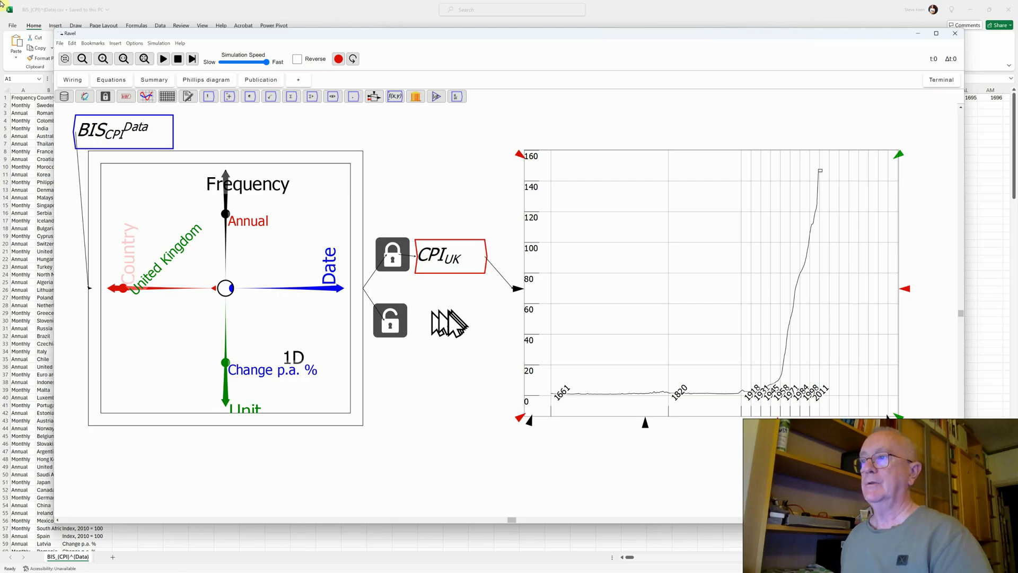
text(Infl)
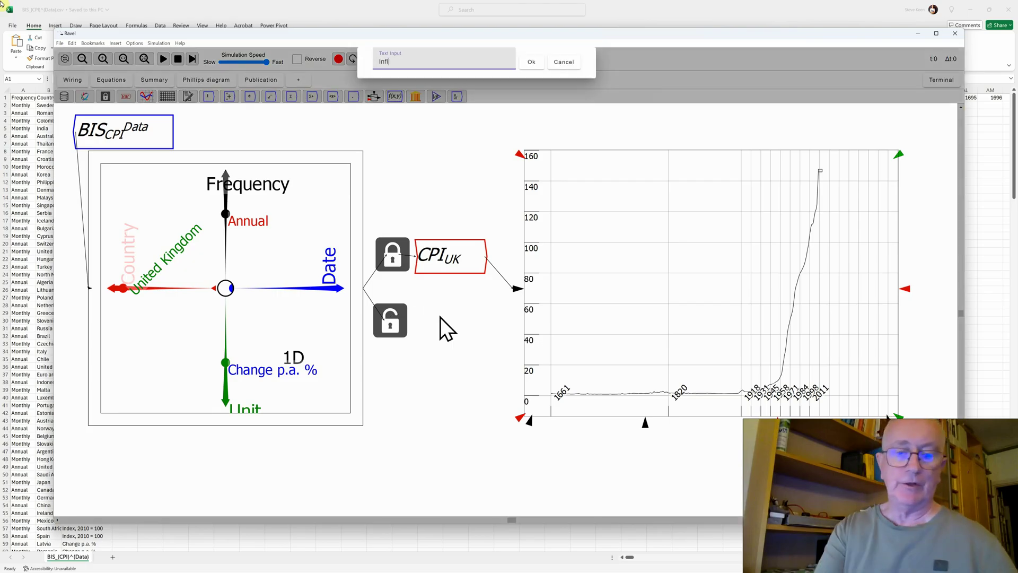
text(ation_)
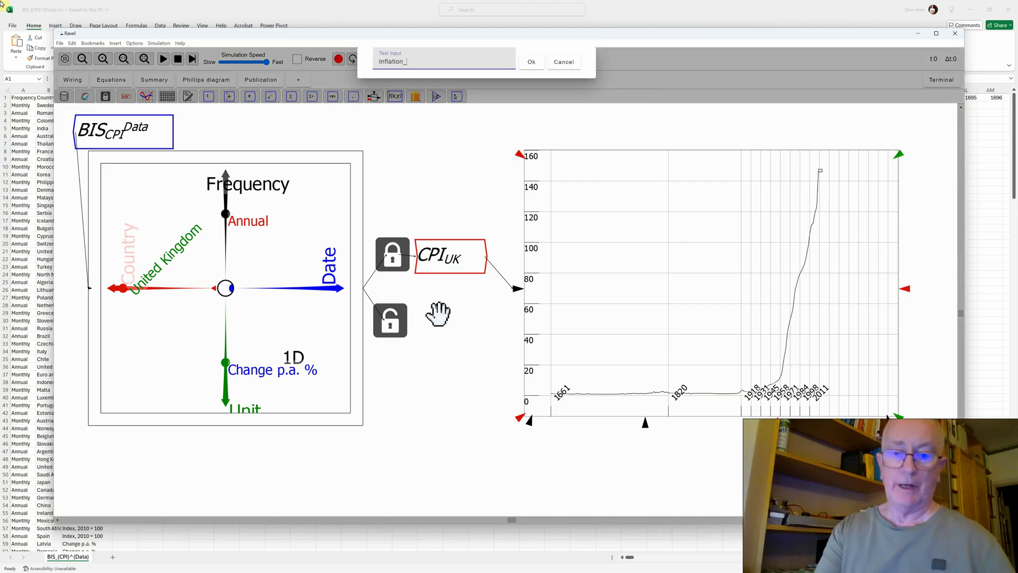
text((UK})
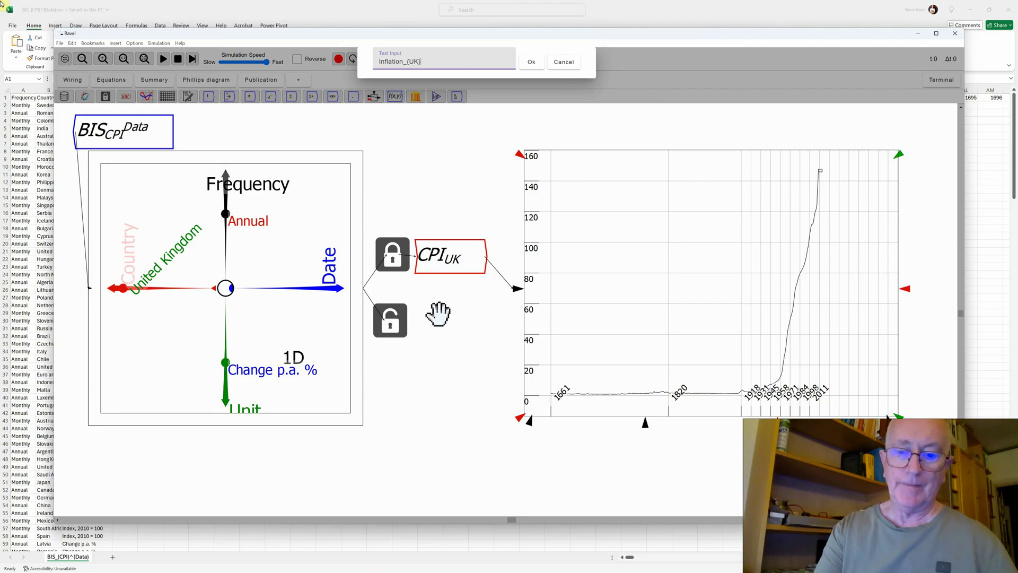
click(531, 62)
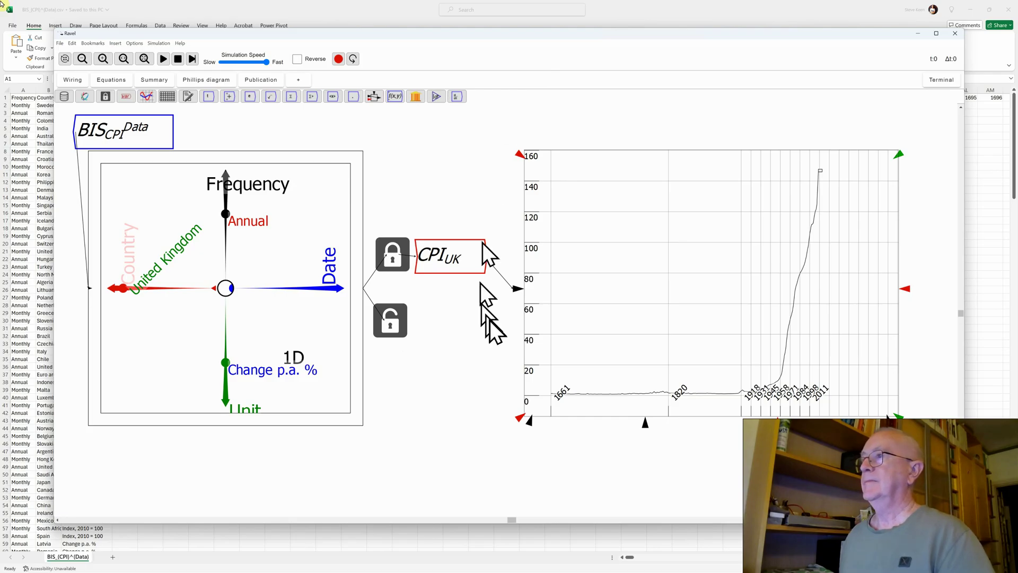
click(518, 341)
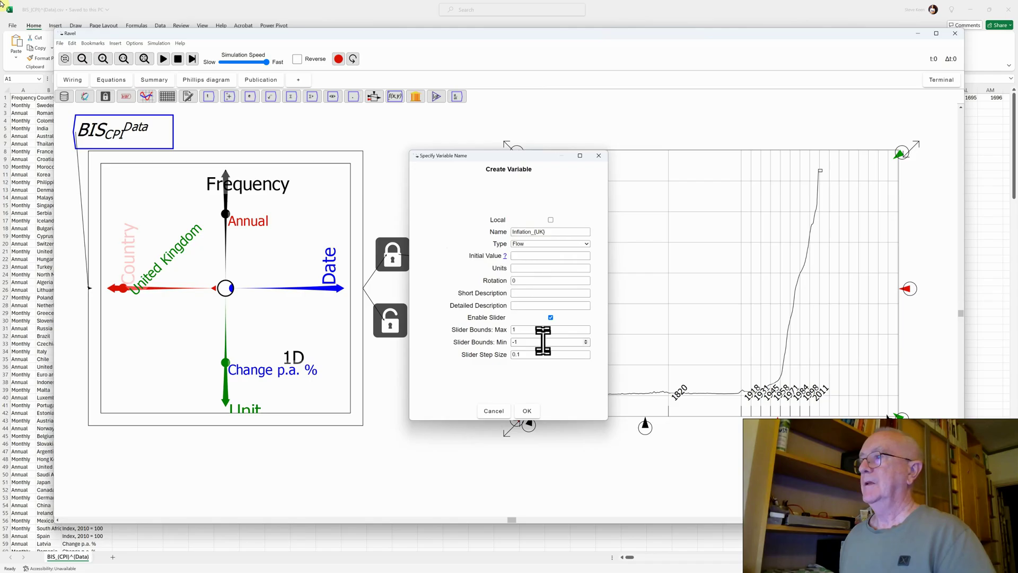
click(527, 411)
click(466, 334)
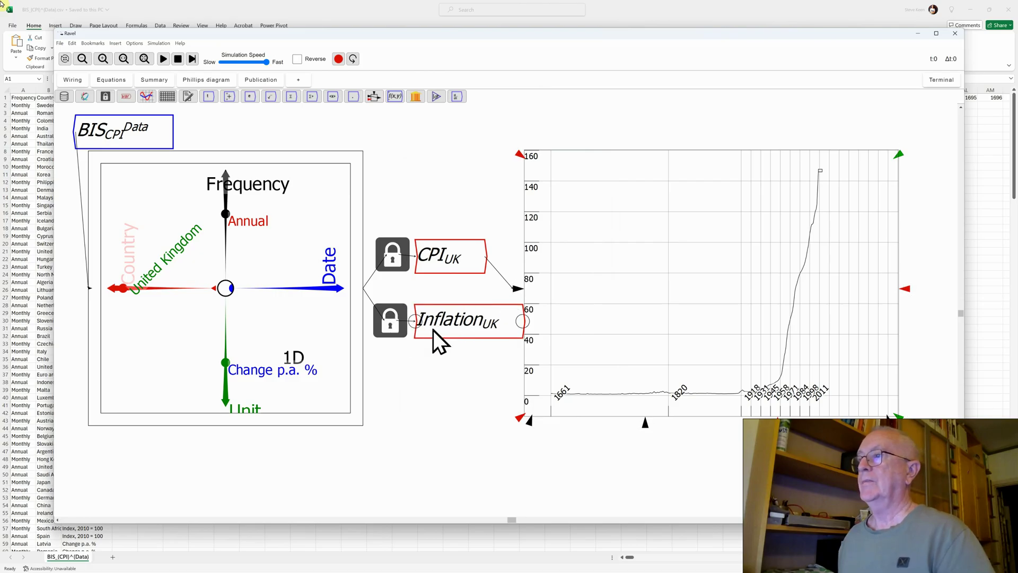
- Line up Inflation_UK next to its lock and read CPI_UK values, e.g. 45.8 in 1983
drag(432, 329, 430, 329)
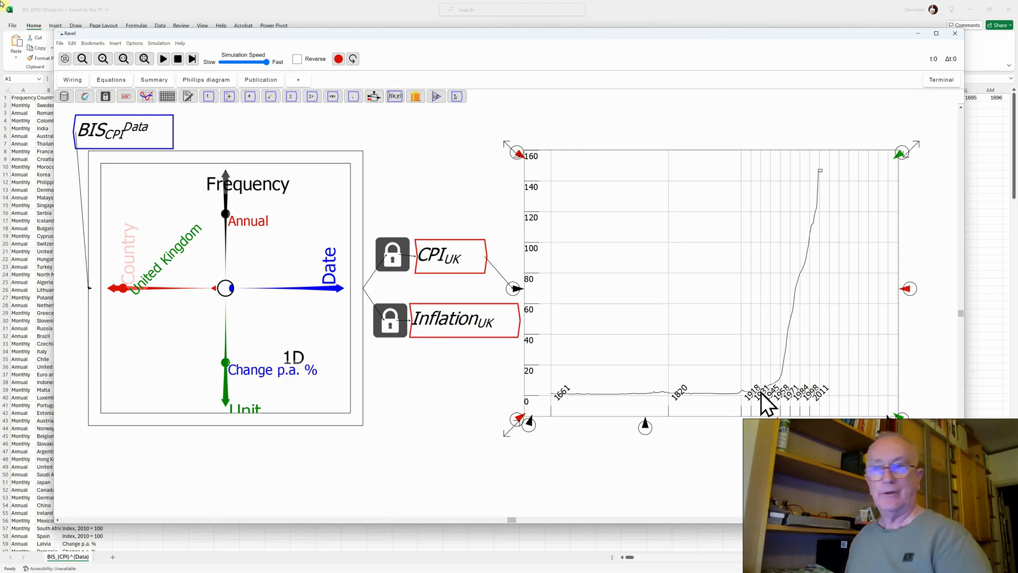
mouse_move(783, 379)
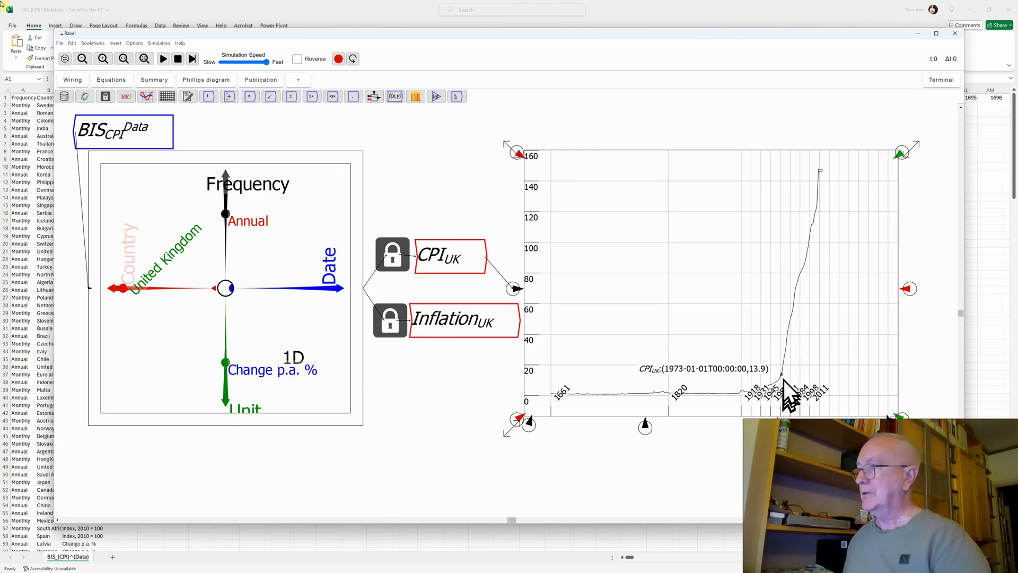
mouse_move(790, 333)
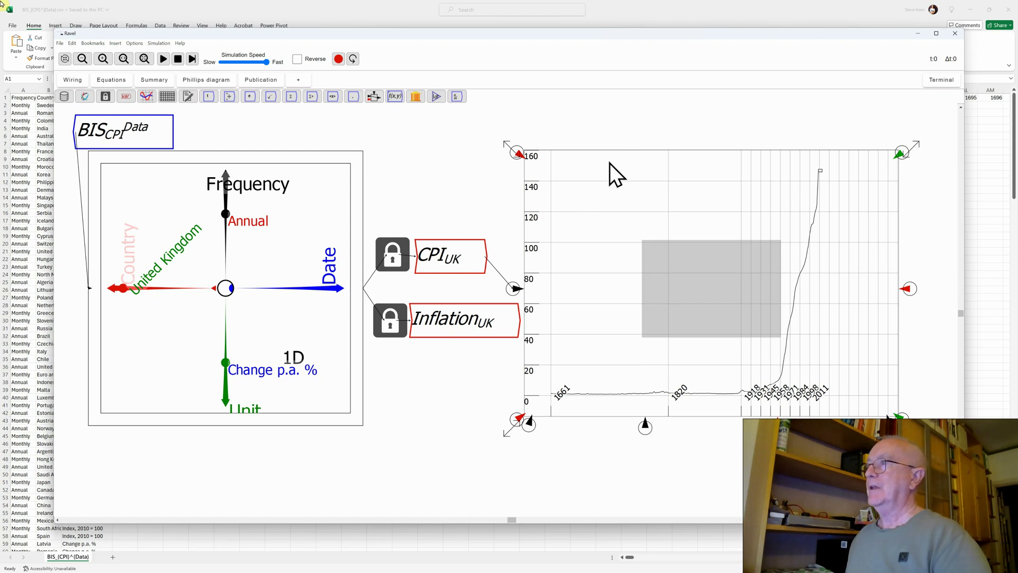
- Place a second plot below the CPI chart with a pasted Inflation_UK copy to its left
drag(610, 163, 559, 375)
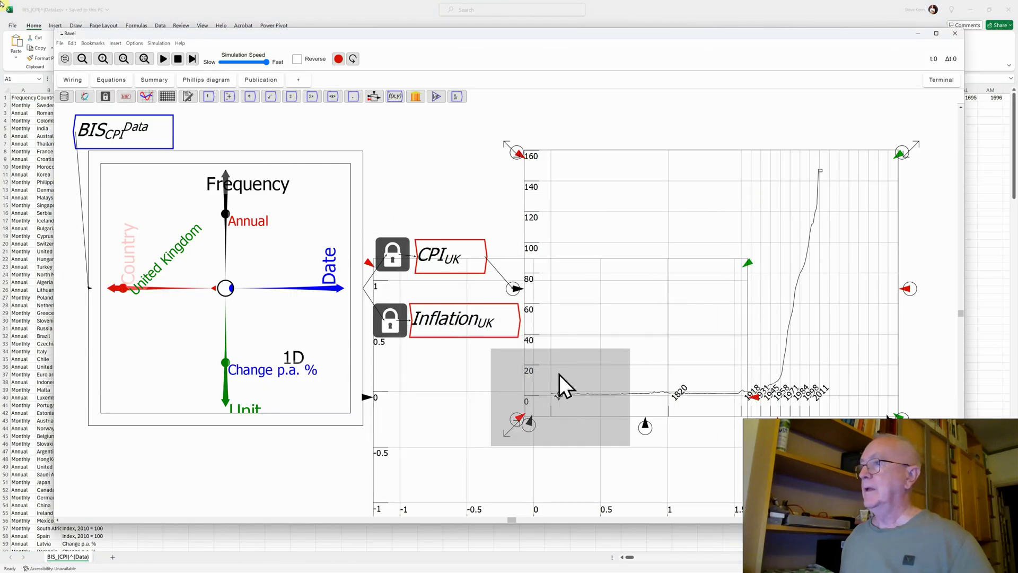
click(120, 60)
drag(189, 203, 244, 268)
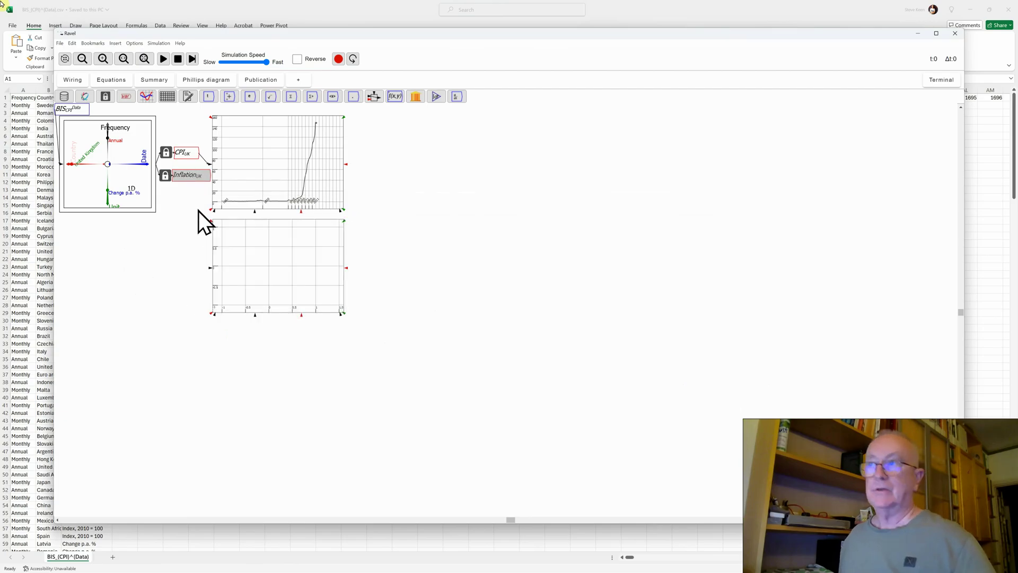
key(ctrl+v)
click(166, 273)
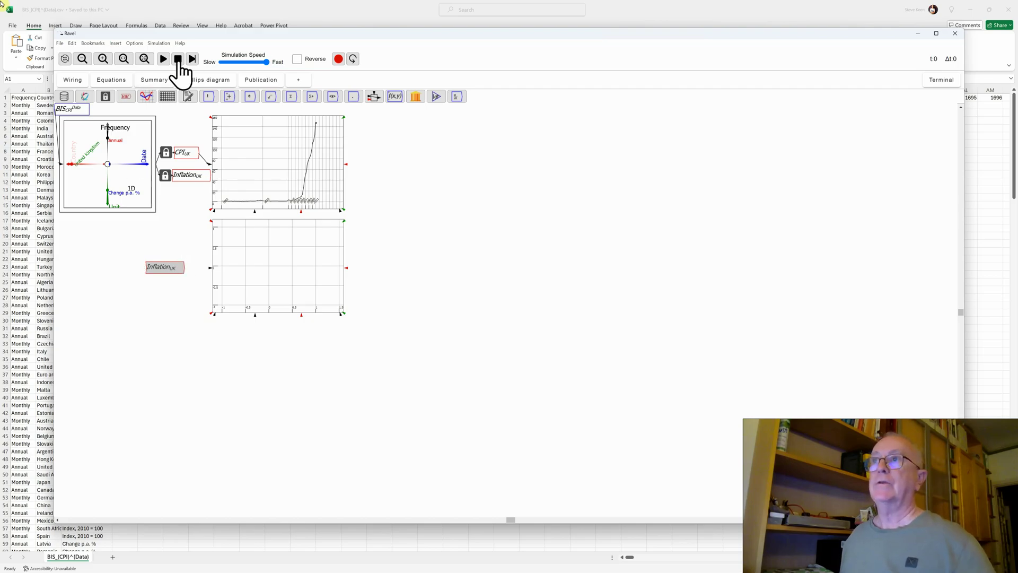
click(144, 59)
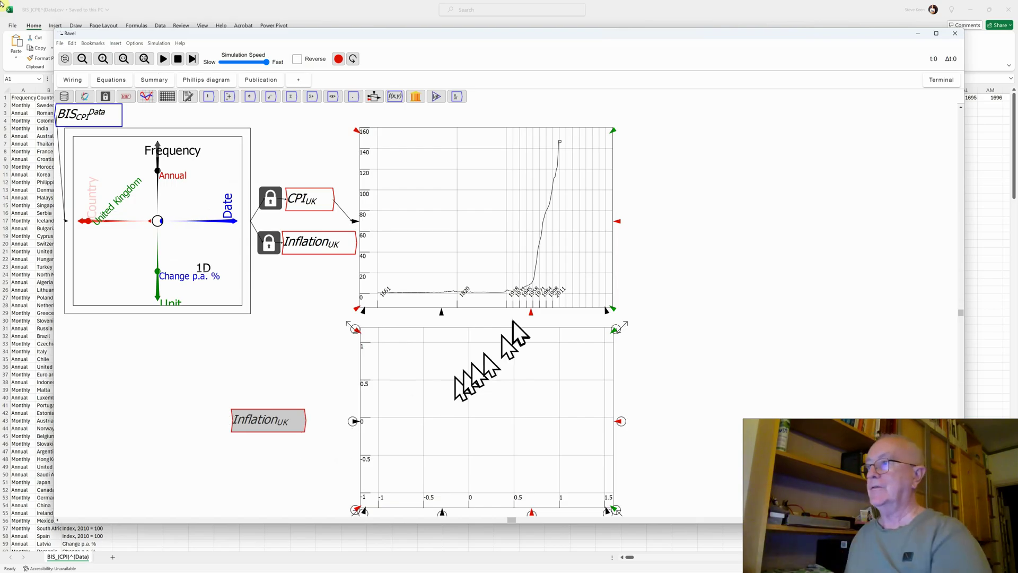
mouse_move(528, 297)
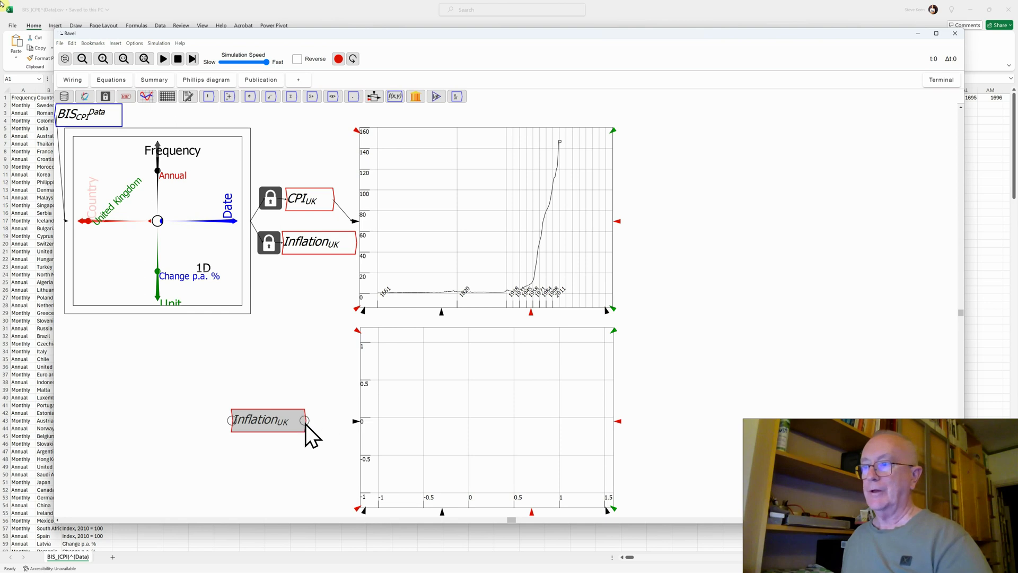
- Wire the Inflation_UK copy into the lower plot and inspect its inflation peaks
drag(305, 422, 354, 421)
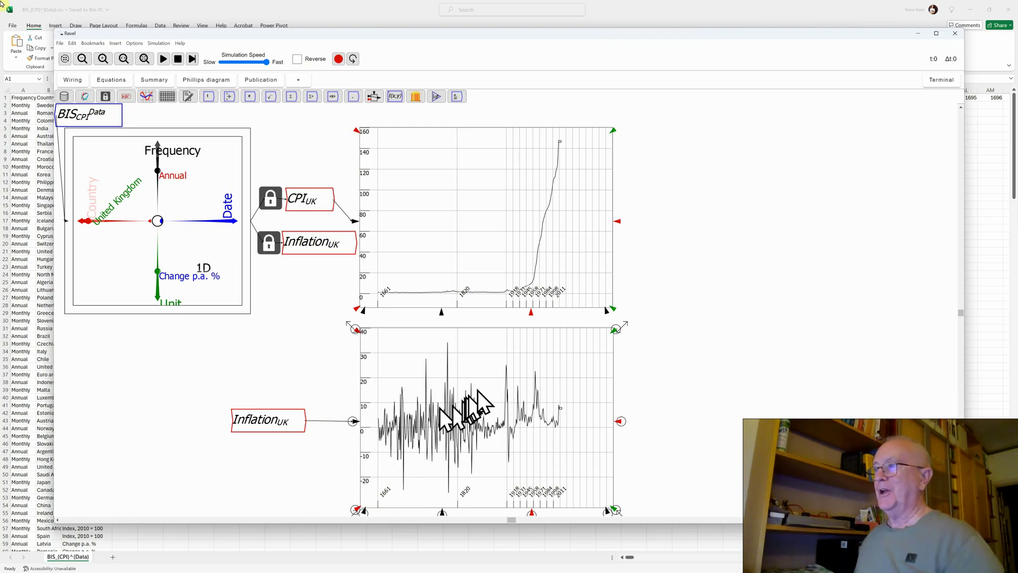
mouse_move(506, 368)
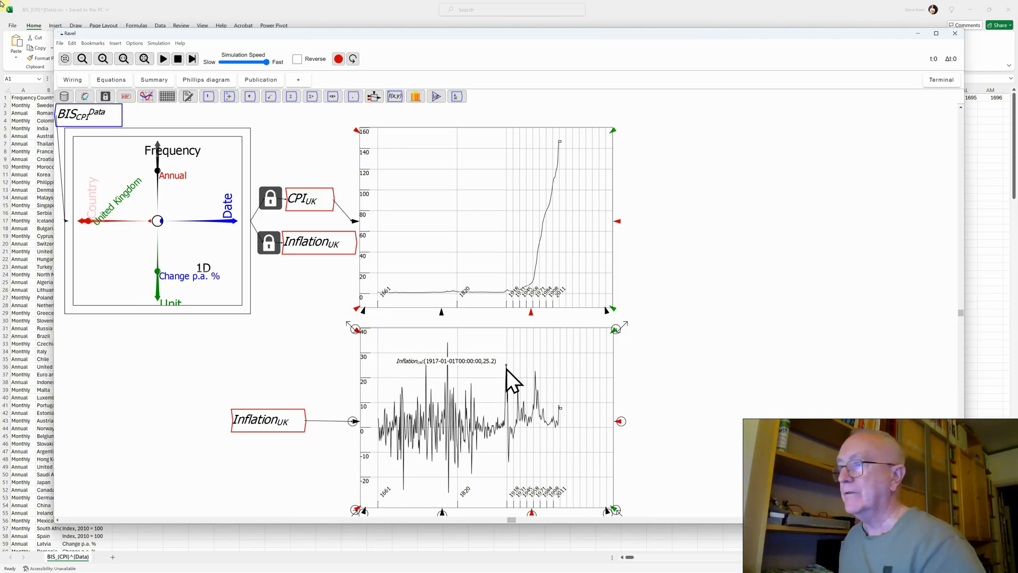
mouse_move(537, 374)
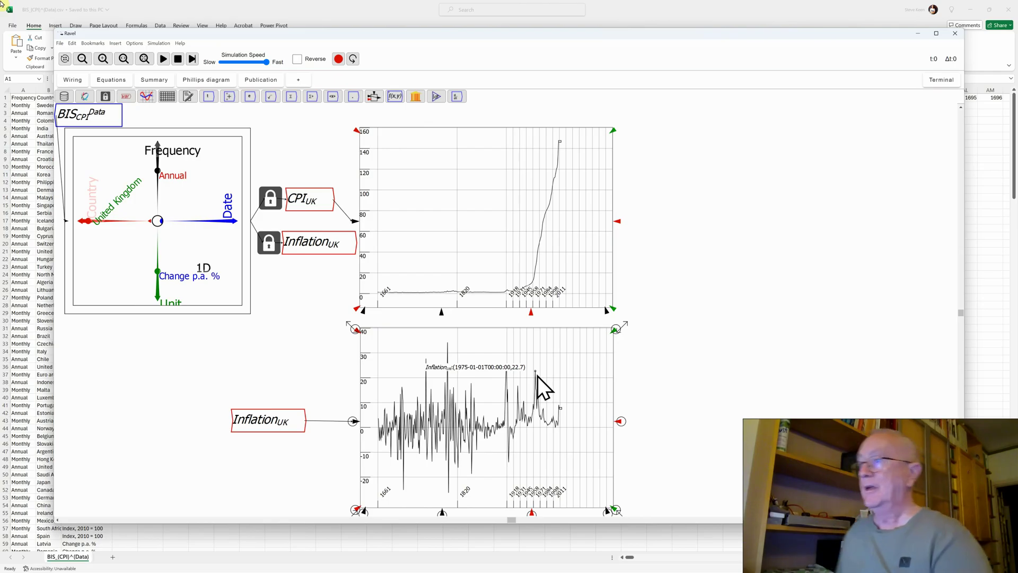
mouse_move(447, 344)
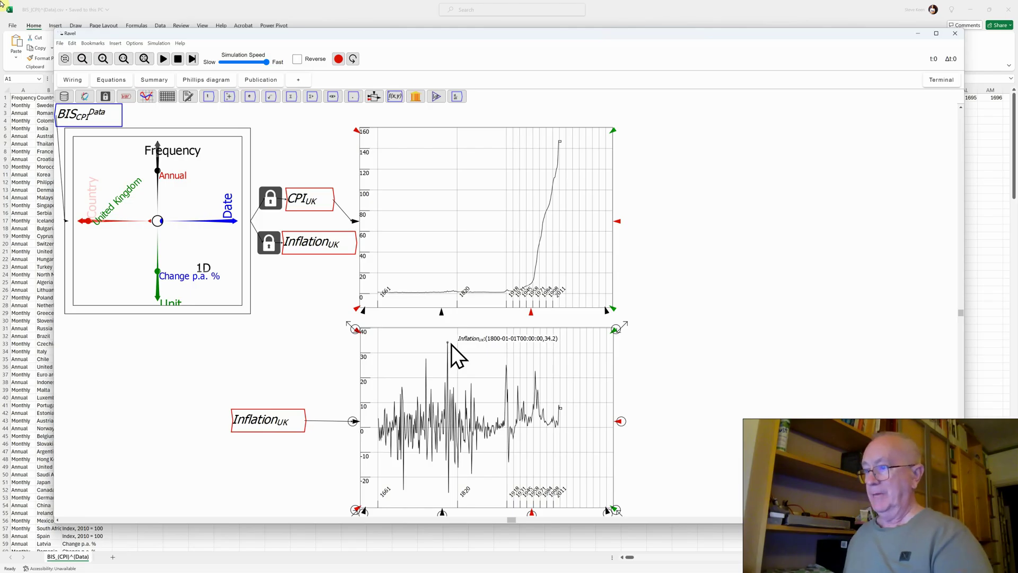
mouse_move(447, 494)
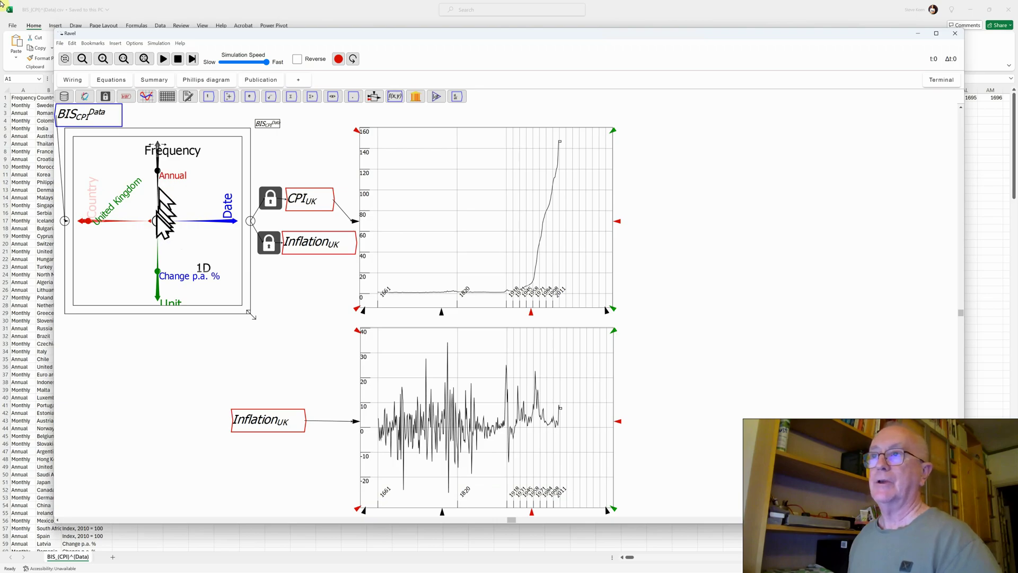
- Set the pivot to Japan with unit Index, 2010 = 100, and wire it into the top plot
drag(157, 272, 159, 268)
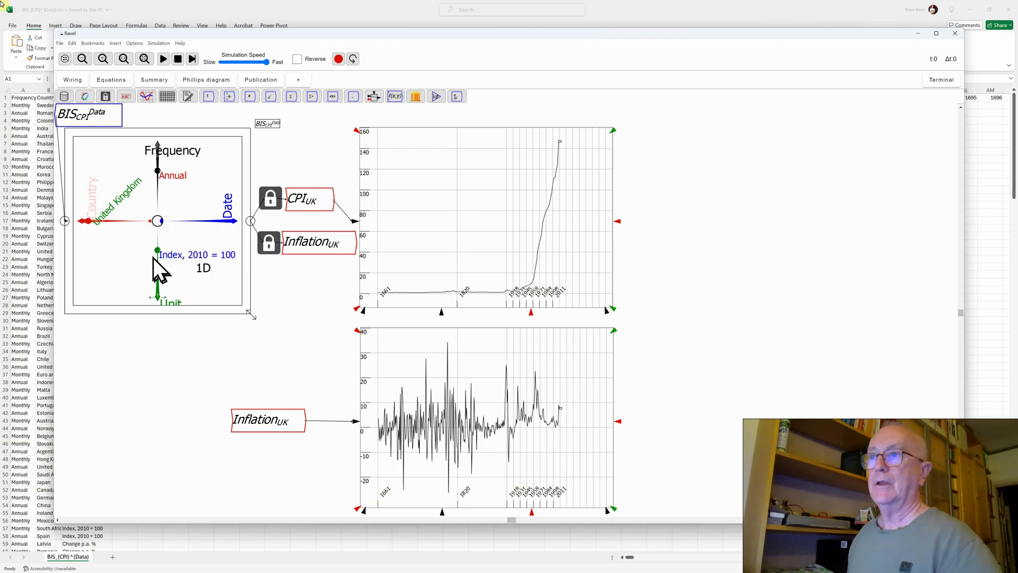
drag(89, 223, 117, 225)
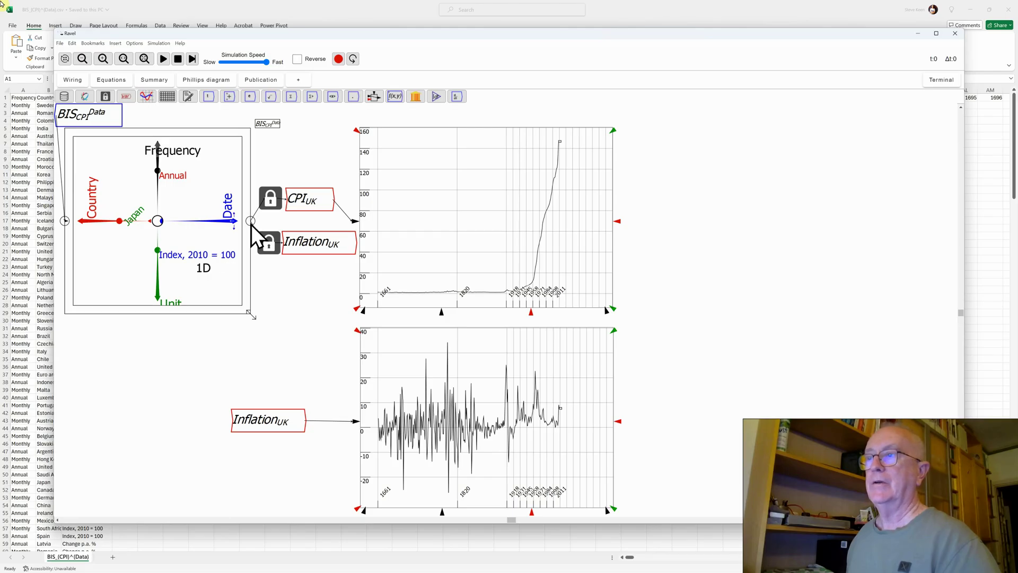
drag(251, 225, 356, 226)
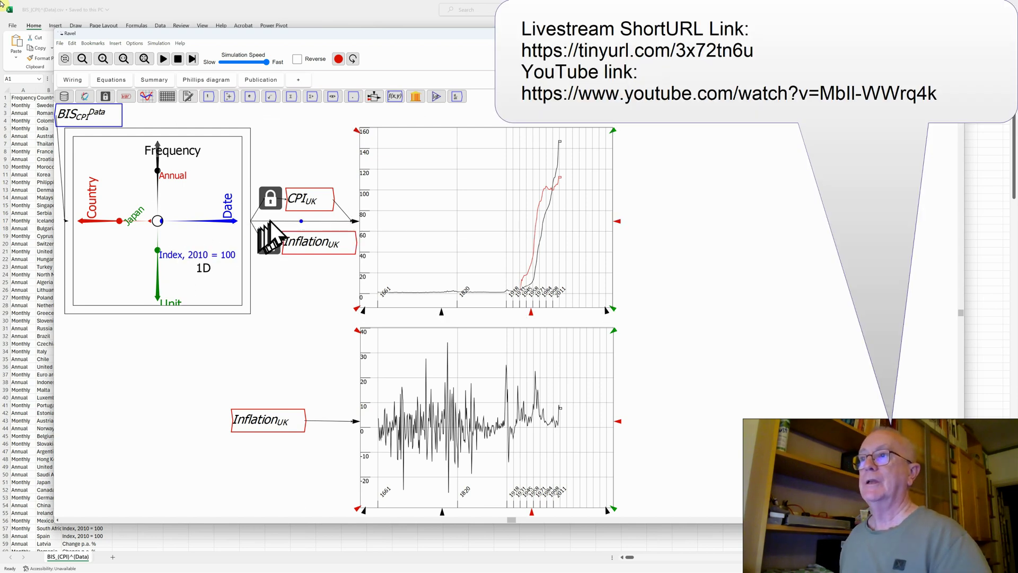
- Lock Japan's CPI index into the top chart, then send Japan's Change p.a. % to the lower plot
click(105, 97)
click(296, 166)
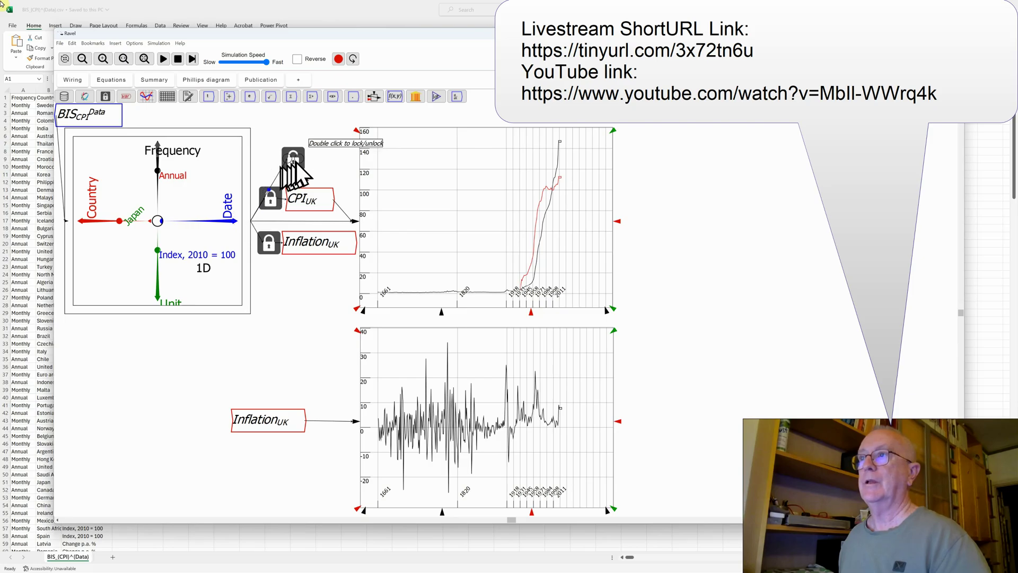
drag(297, 159, 353, 222)
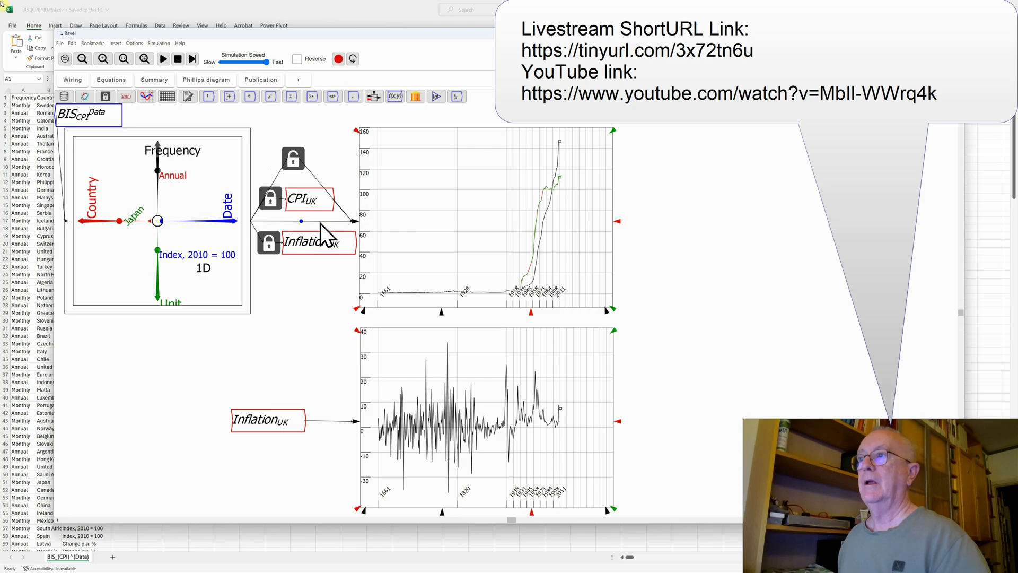
right_click(321, 223)
click(330, 263)
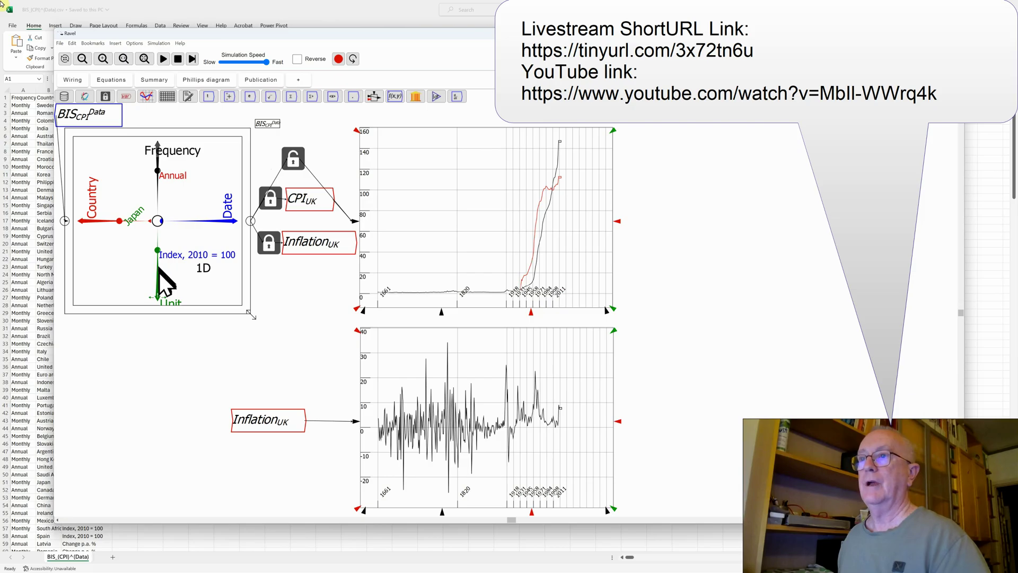
drag(164, 277, 168, 296)
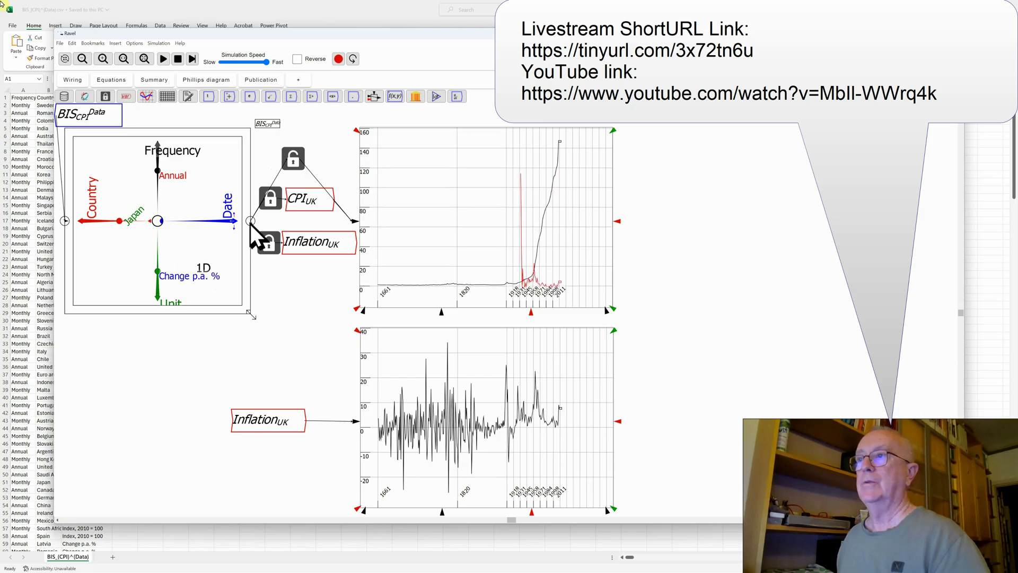
drag(250, 221, 357, 421)
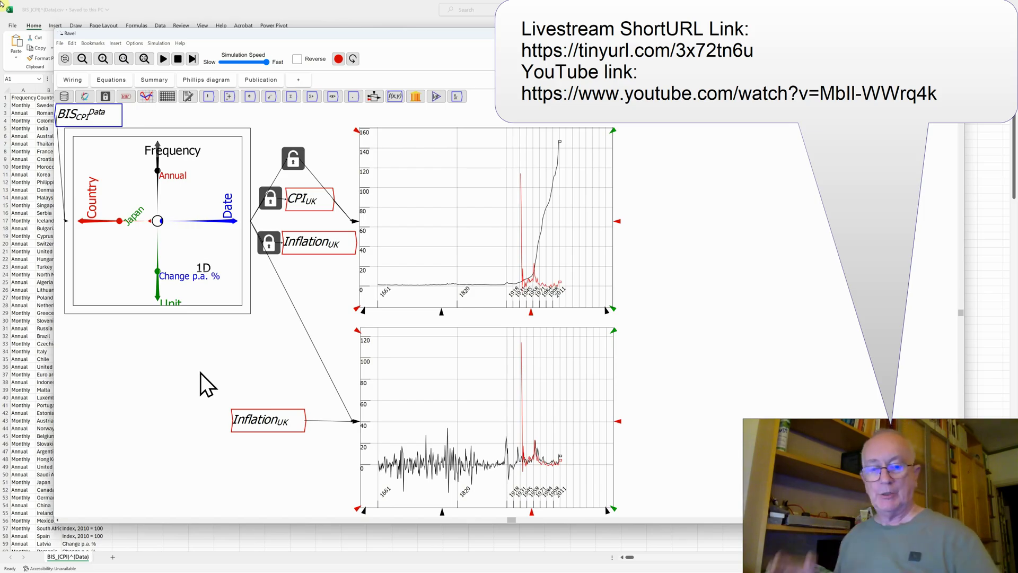
- Switch from Ravel to the YouTube window with Alt+Tab
key(alt+Tab)
key(alt+Tab)
key(alt+Tab)
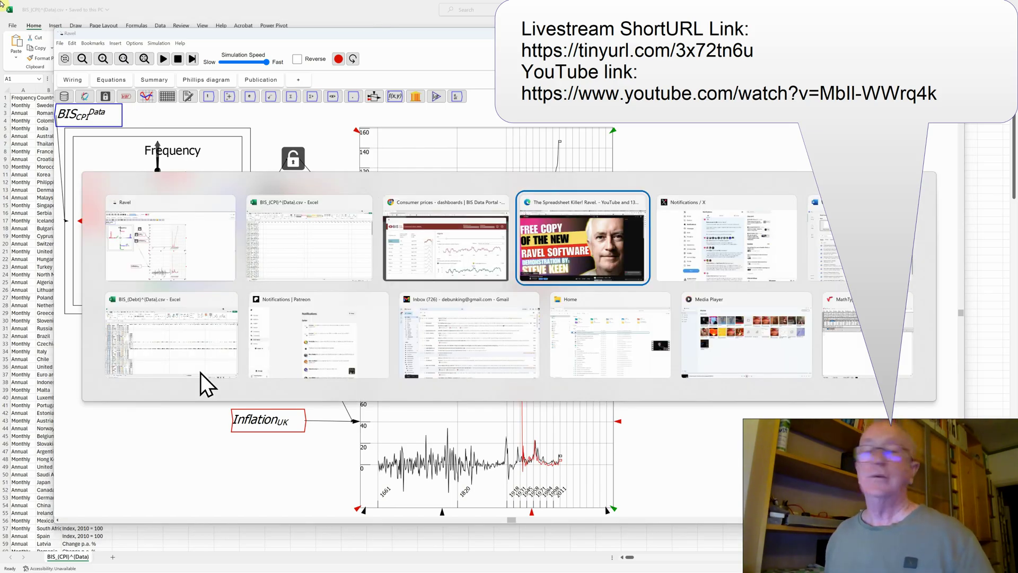